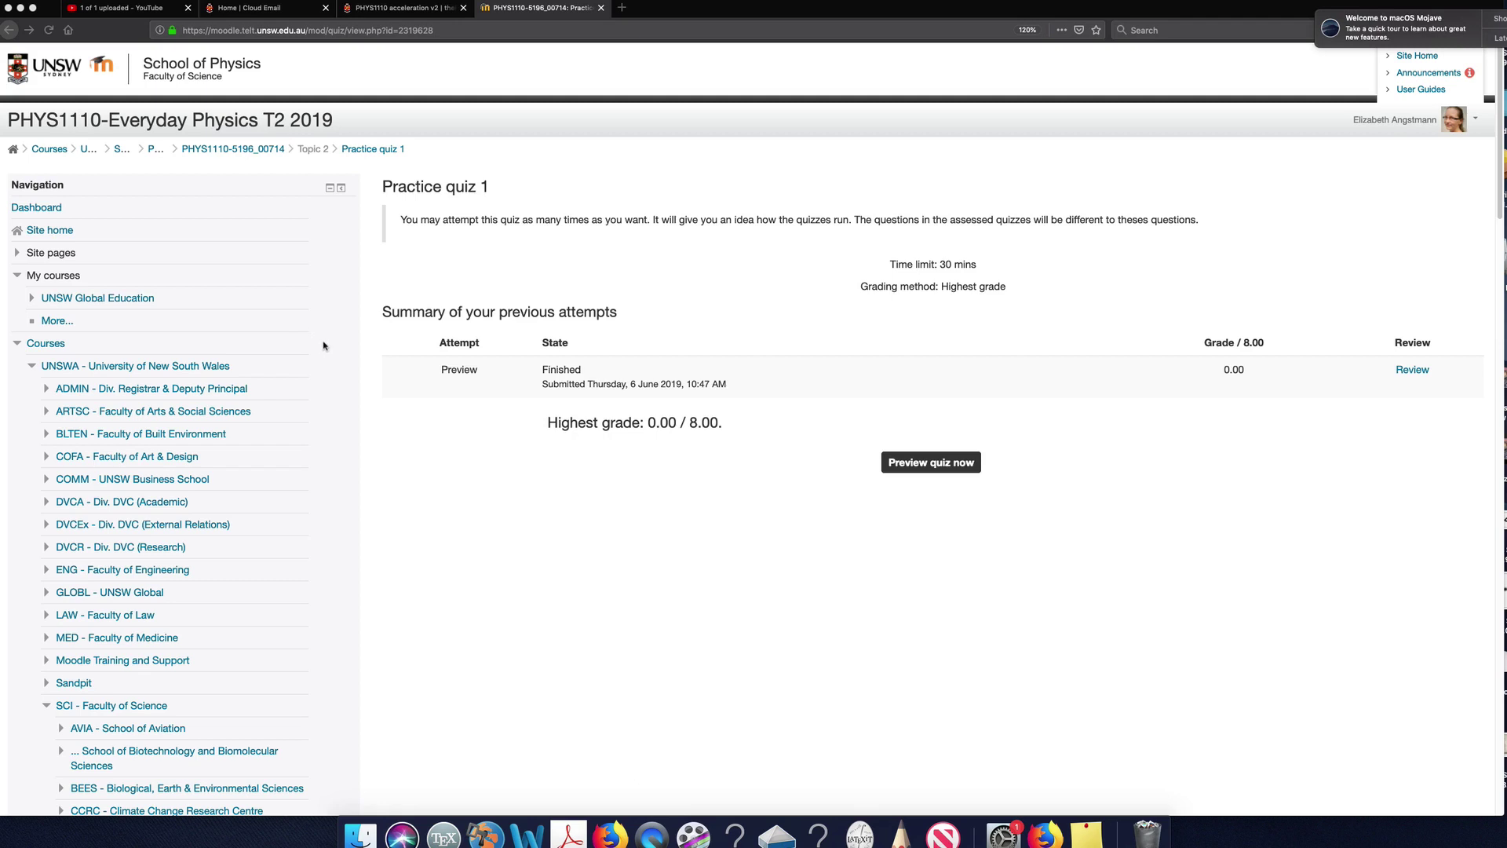
Start a timed preview attempt of Practice quiz 1 and read through the circuit problem in question 1.
{"action": "left_click", "coordinate": [931, 465]}
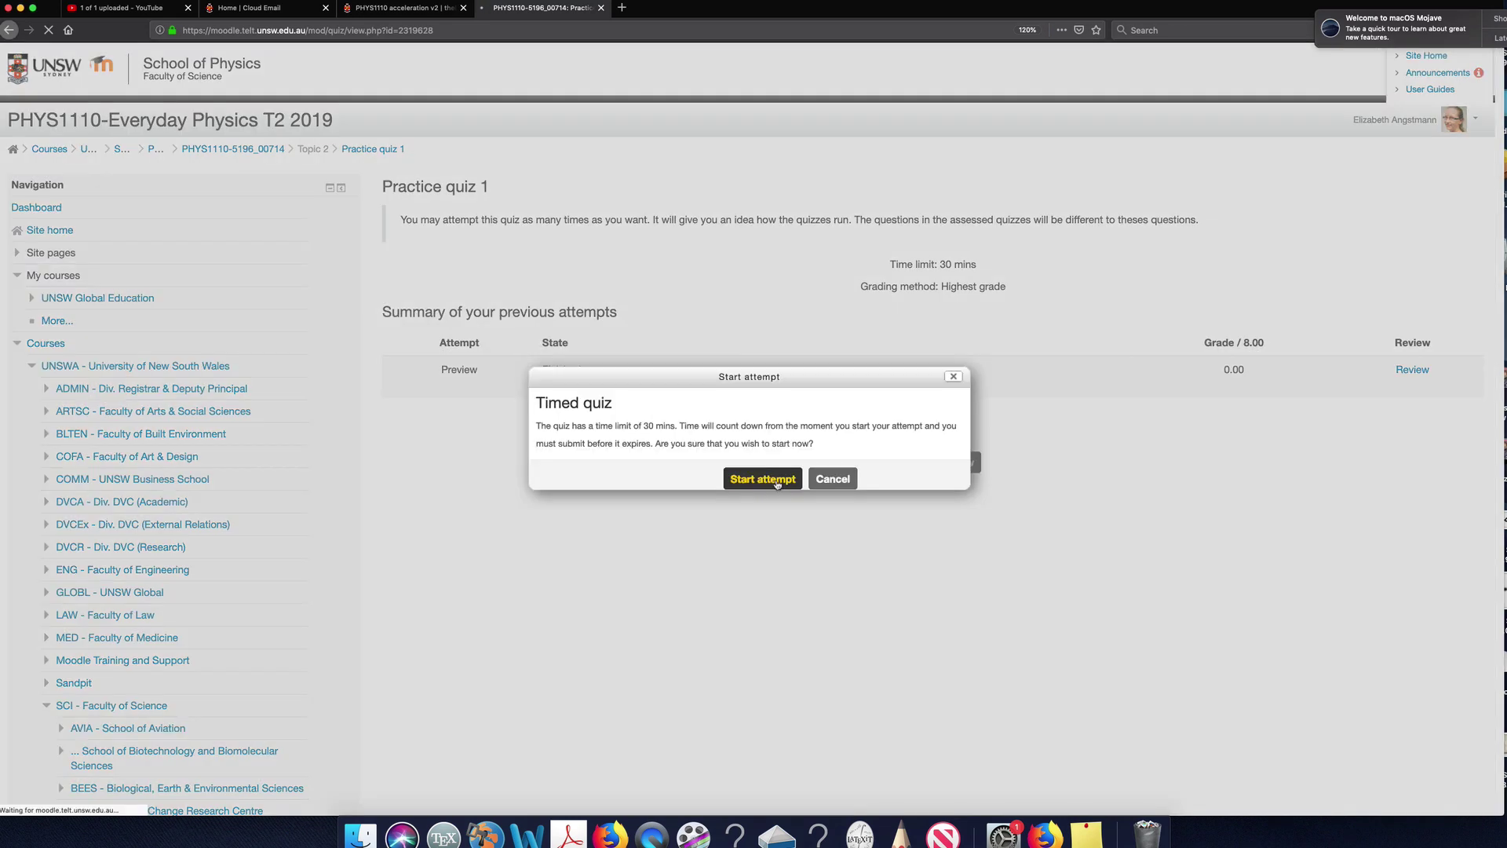
{"action": "left_click", "coordinate": [776, 482]}
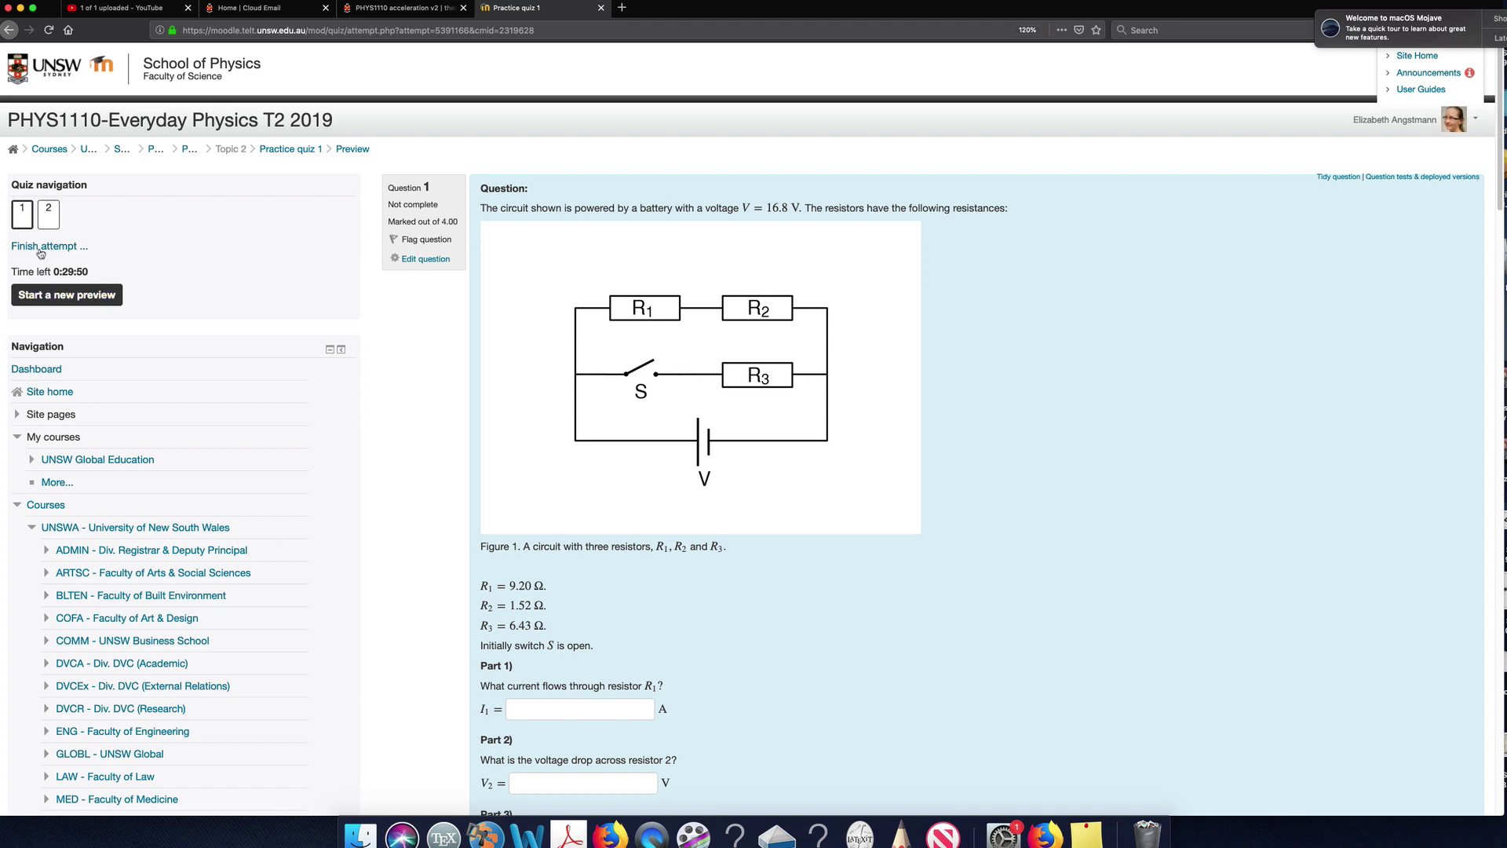
{"action": "scroll", "coordinate": [546, 412], "scroll_direction": "down", "scroll_amount": 2}
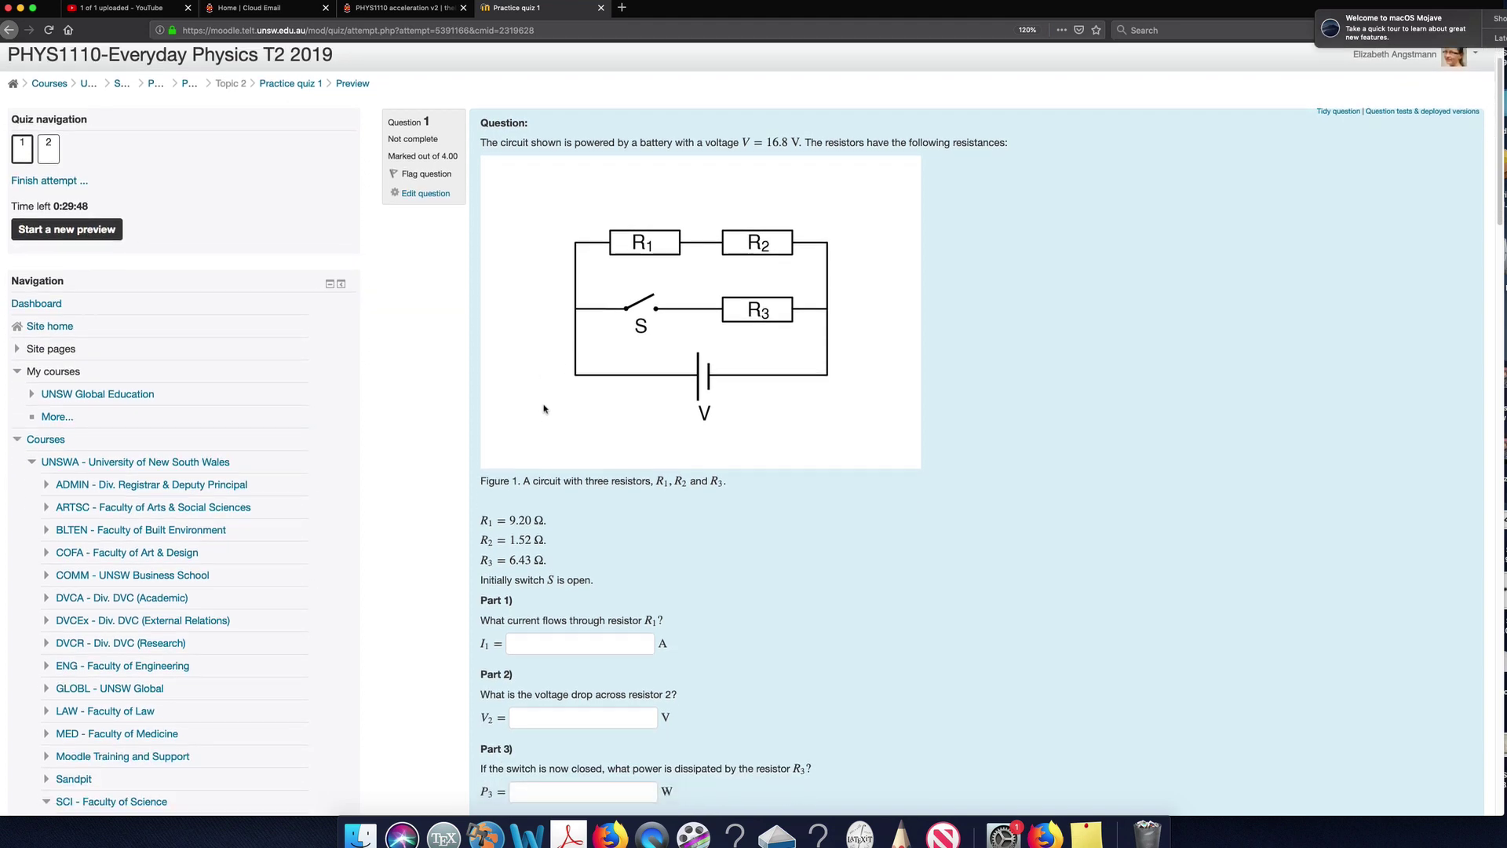
{"action": "scroll", "coordinate": [550, 416], "scroll_direction": "down", "scroll_amount": 3}
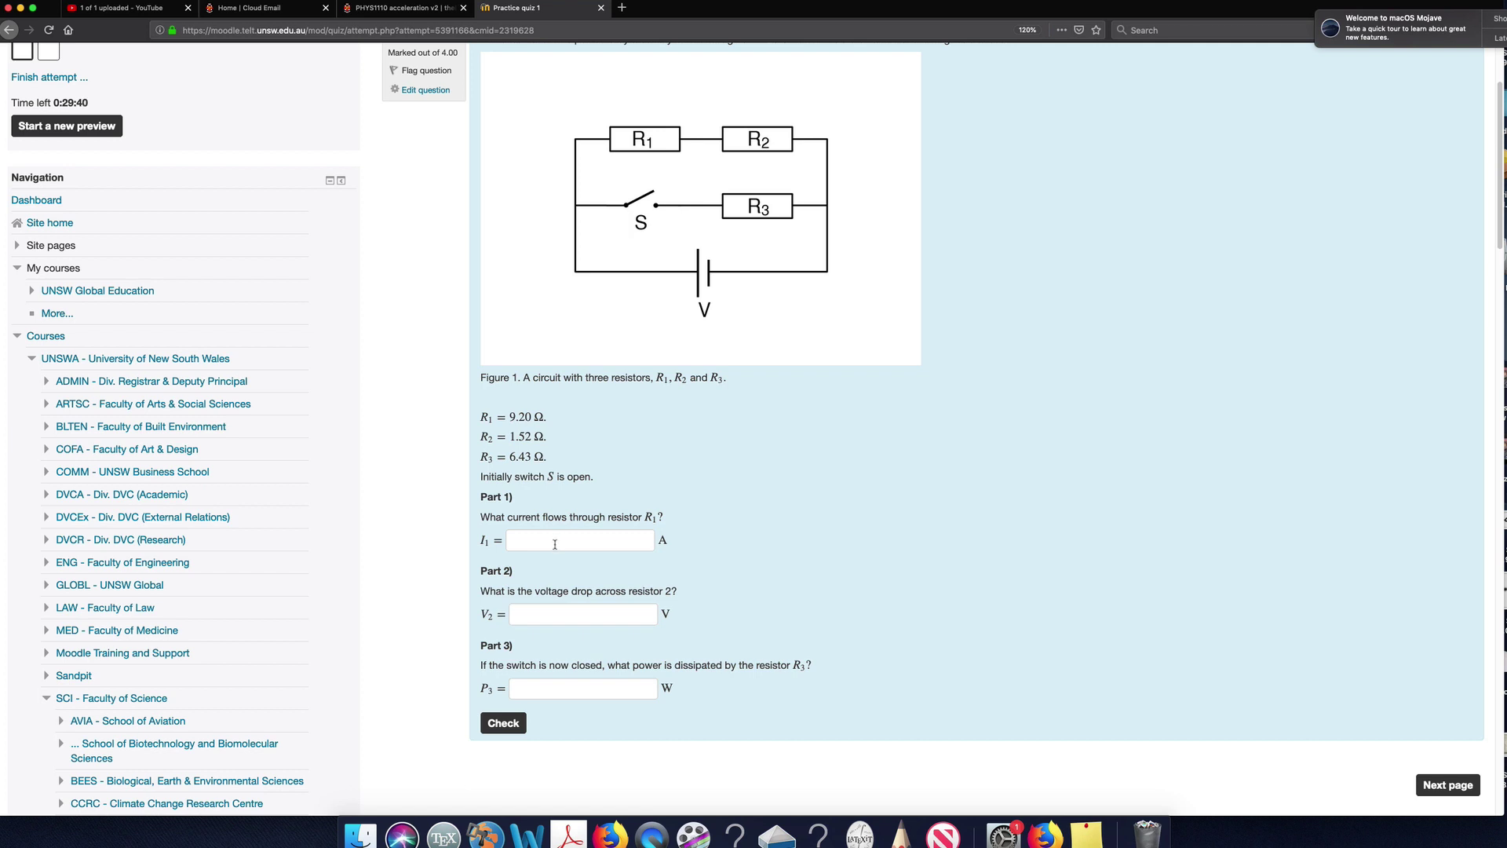
{"action": "scroll", "coordinate": [555, 544], "scroll_direction": "up", "scroll_amount": 2}
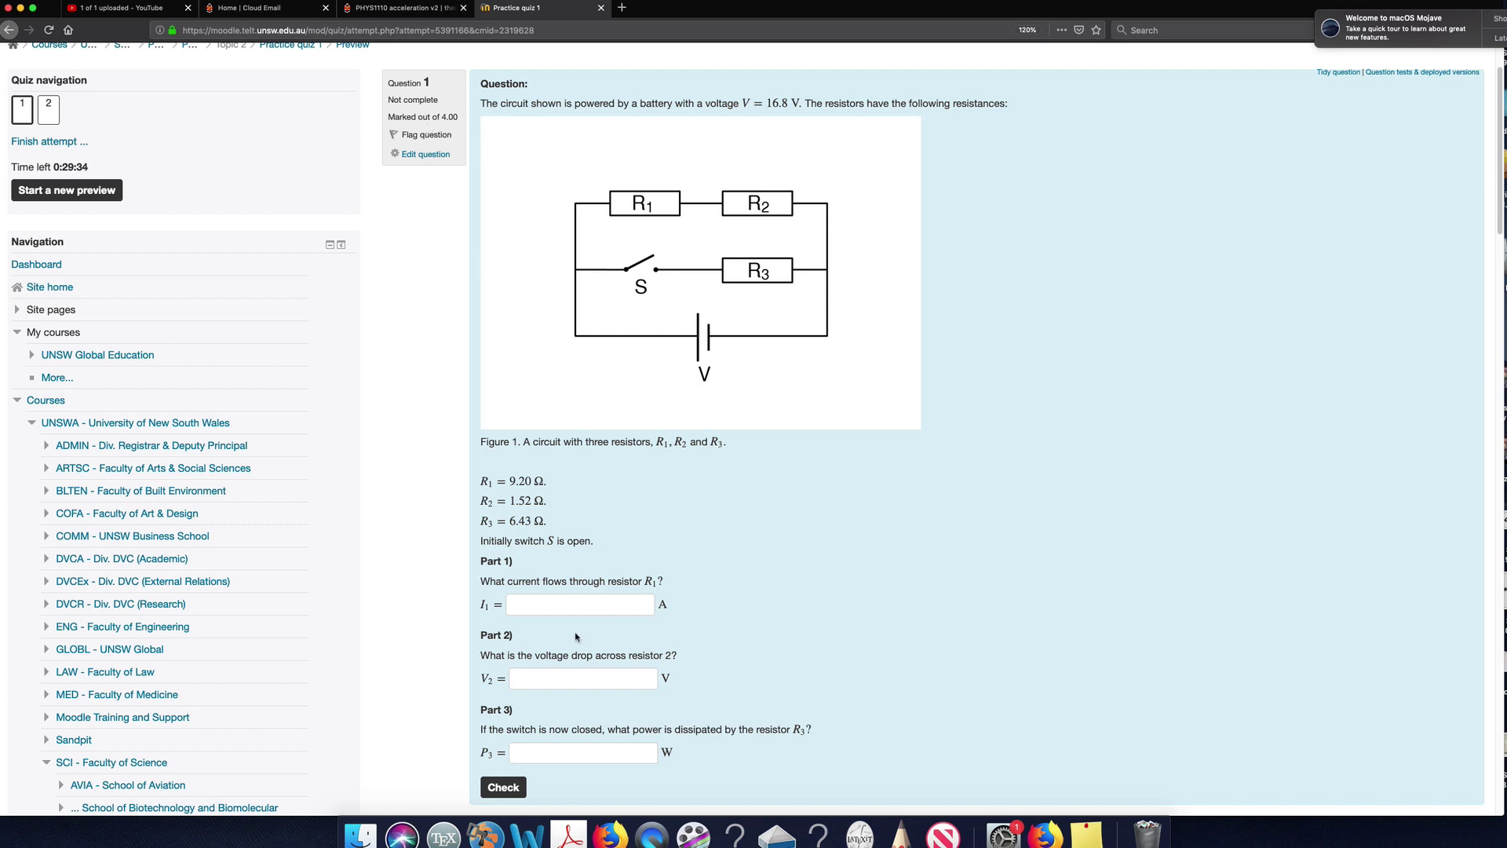
Enter 1 A as the current through resistor R1 in Part 1 and check the answer.
{"action": "left_click", "coordinate": [541, 607]}
{"action": "type", "text": "1"}
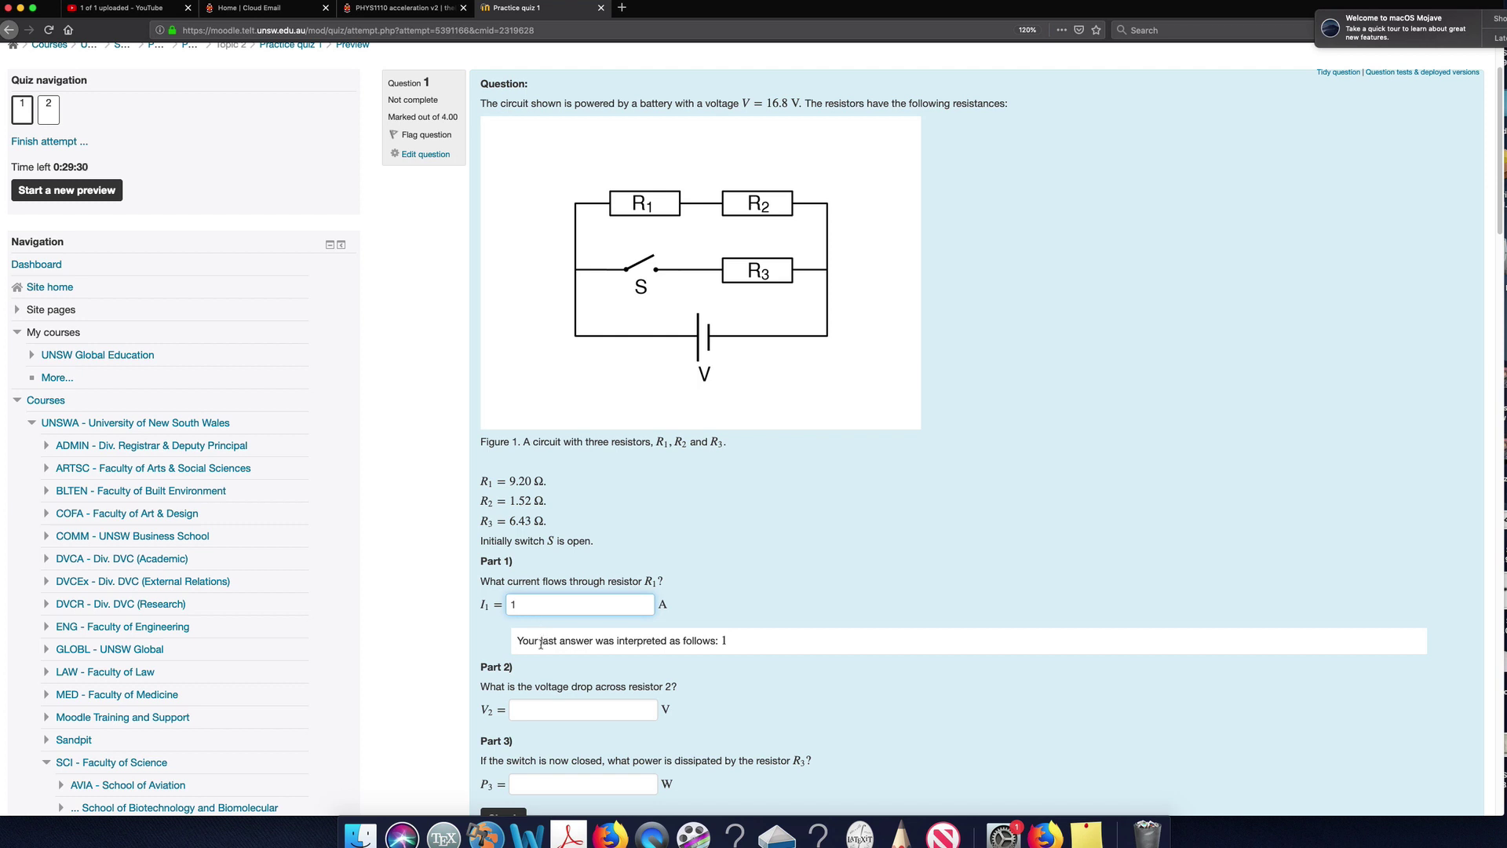
{"action": "scroll", "coordinate": [541, 642], "scroll_direction": "down", "scroll_amount": 1}
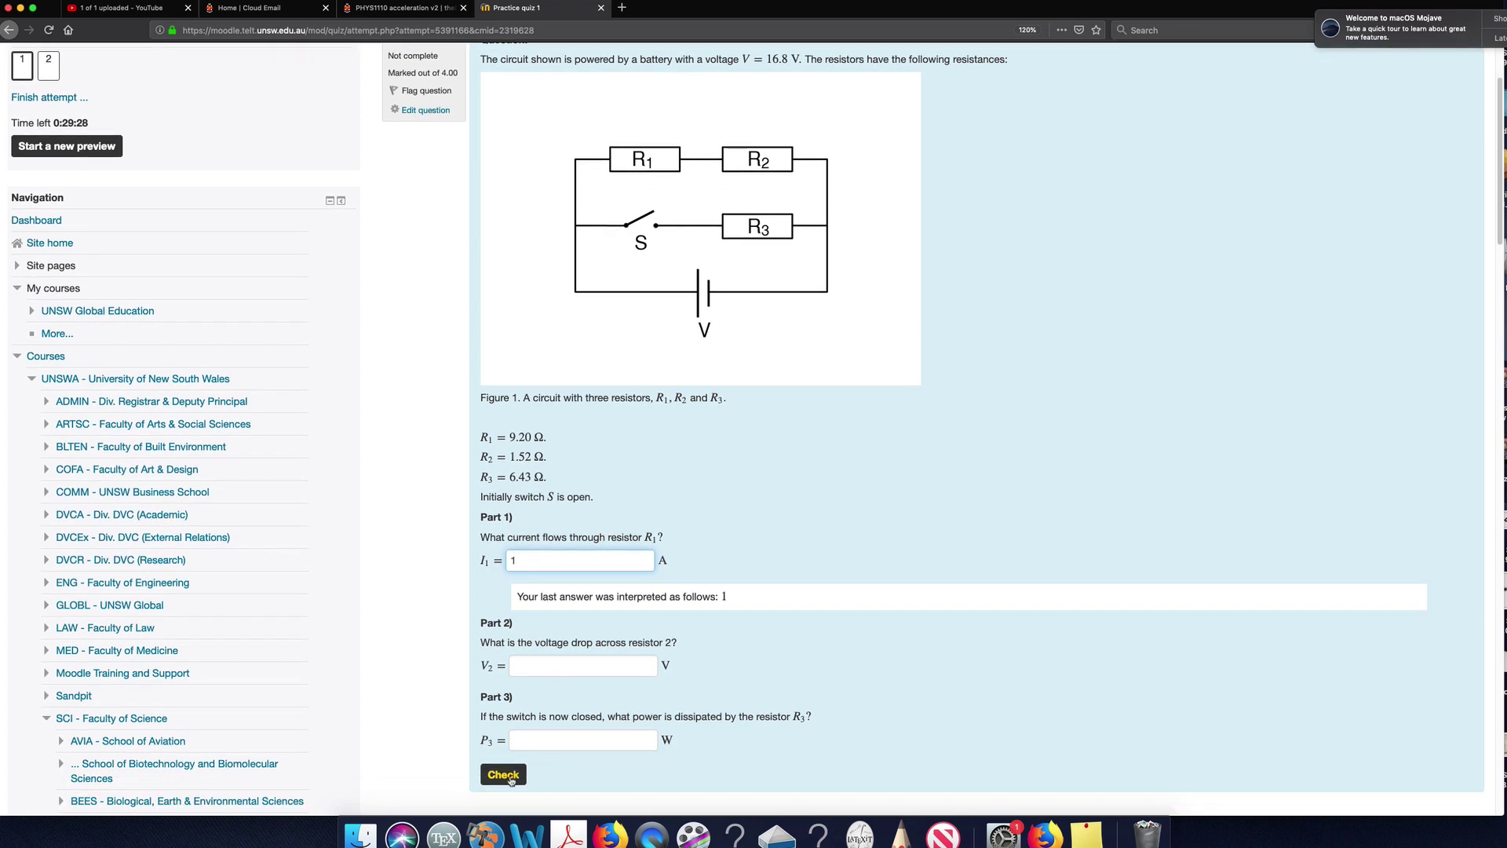
{"action": "left_click", "coordinate": [508, 775]}
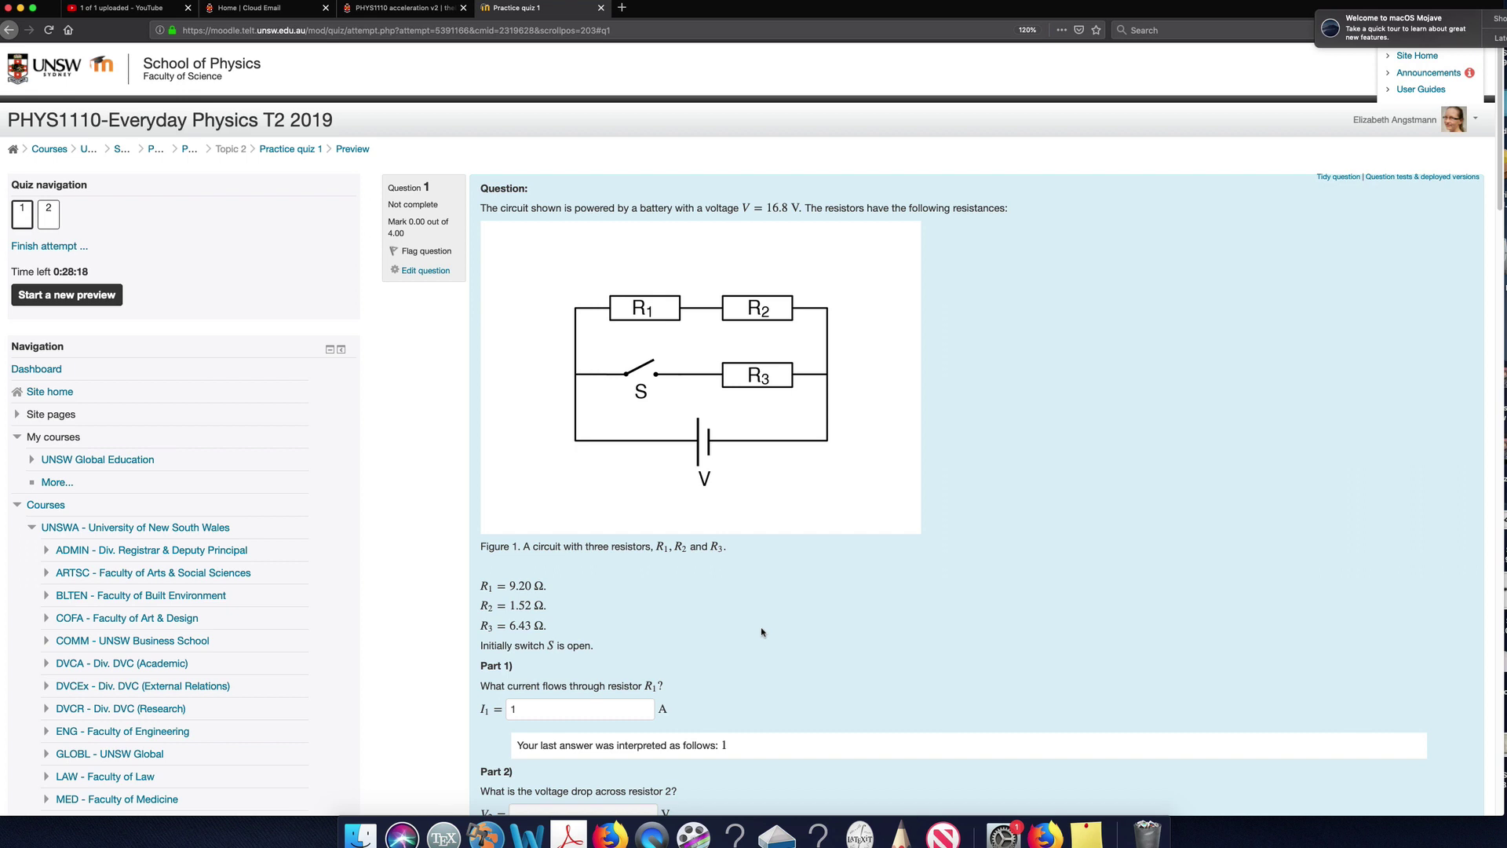
Change the Part 1 current through R1 to 1.57 A and check the answer again.
{"action": "left_click", "coordinate": [616, 702]}
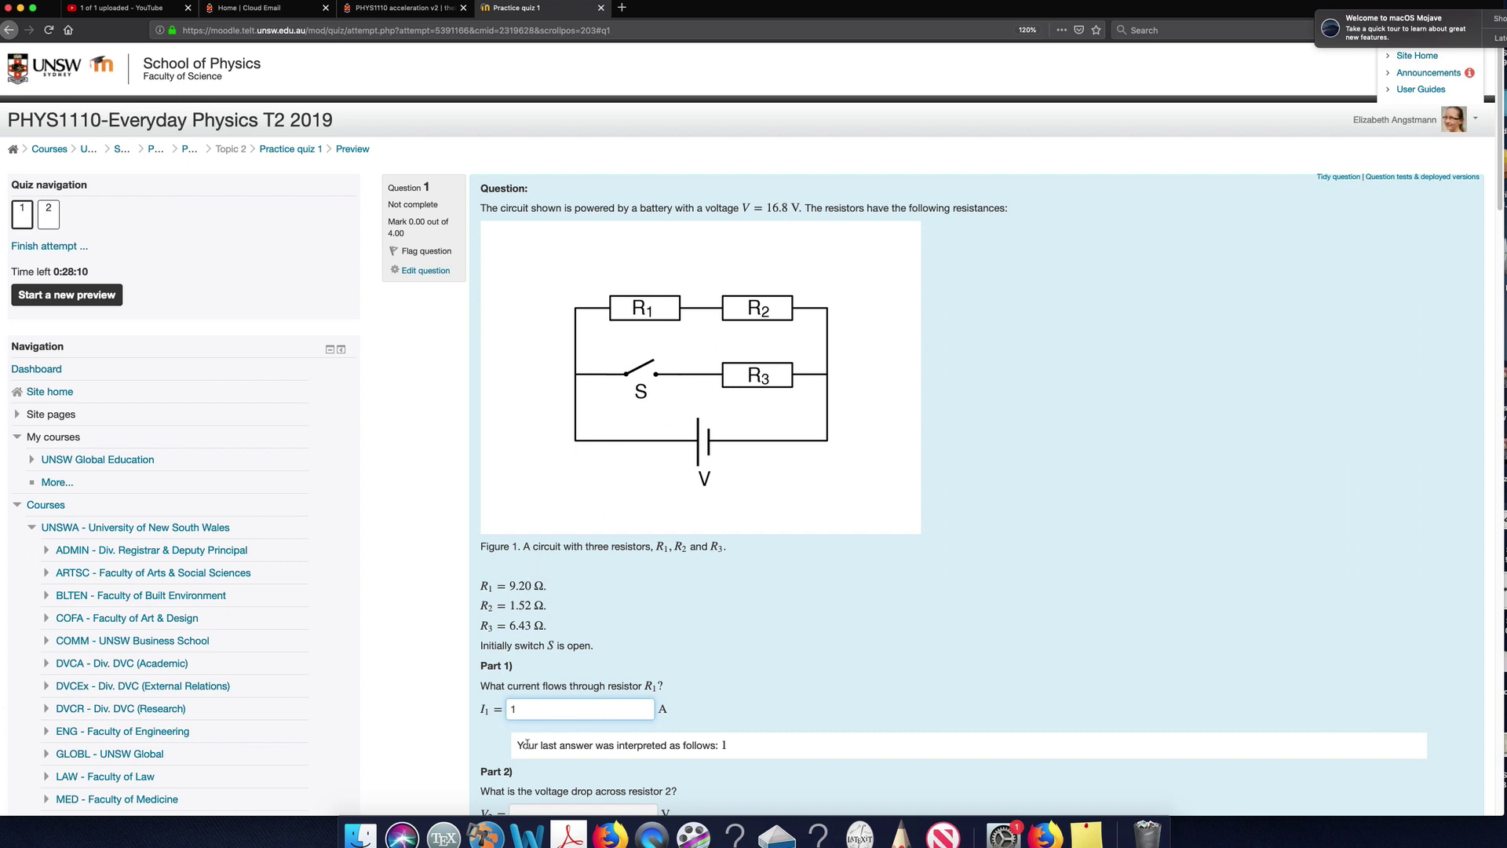
{"action": "type", "text": ".57"}
{"action": "scroll", "coordinate": [578, 666], "scroll_direction": "down", "scroll_amount": 5}
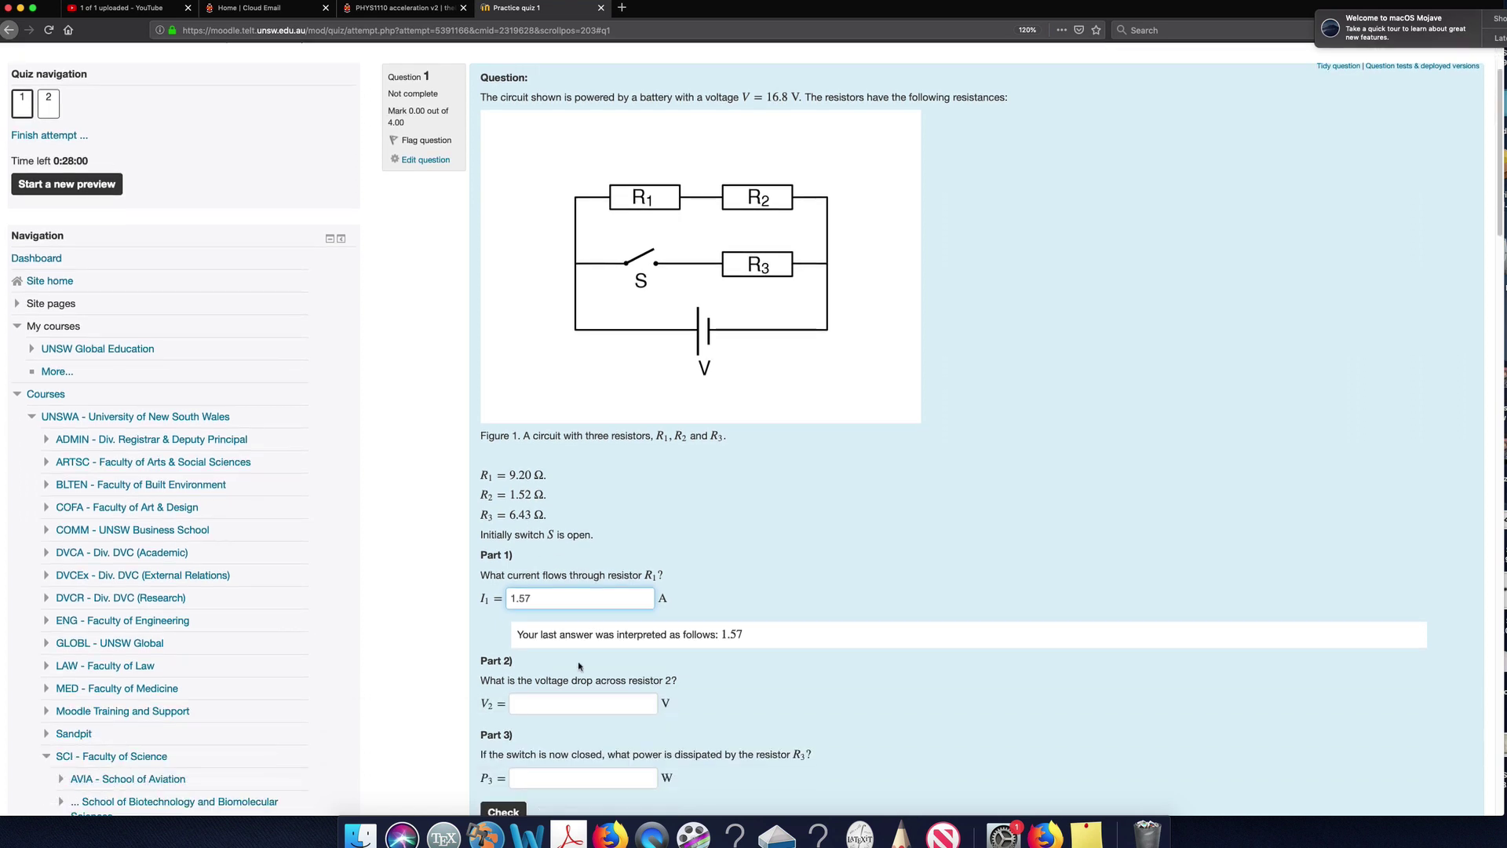
{"action": "left_click", "coordinate": [520, 736]}
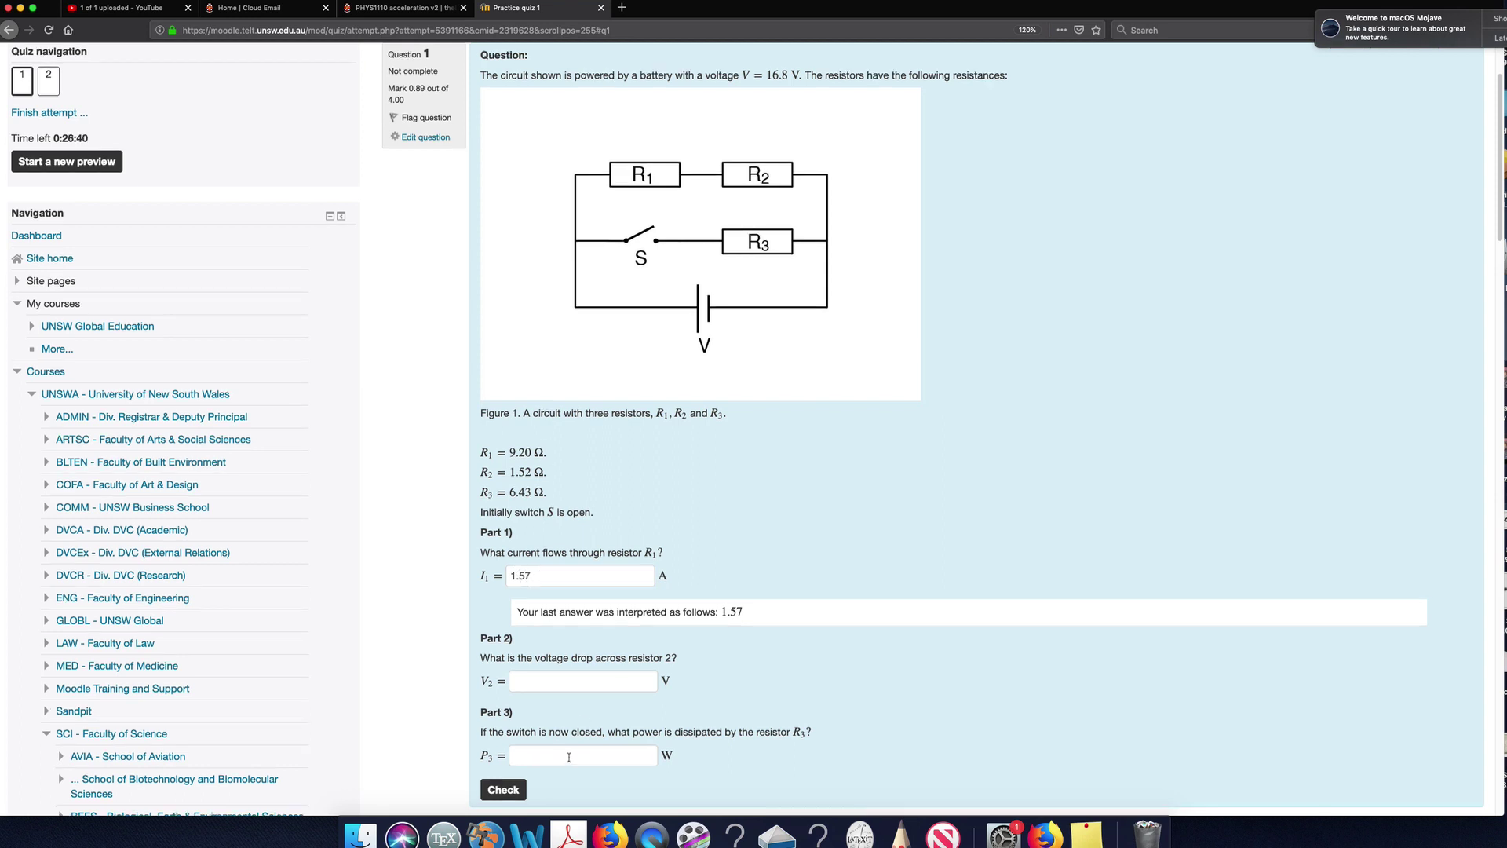
Enter 2.38 V as the voltage drop across resistor 2 in Part 2 and check it.
{"action": "left_click", "coordinate": [524, 681]}
{"action": "type", "text": "2."}
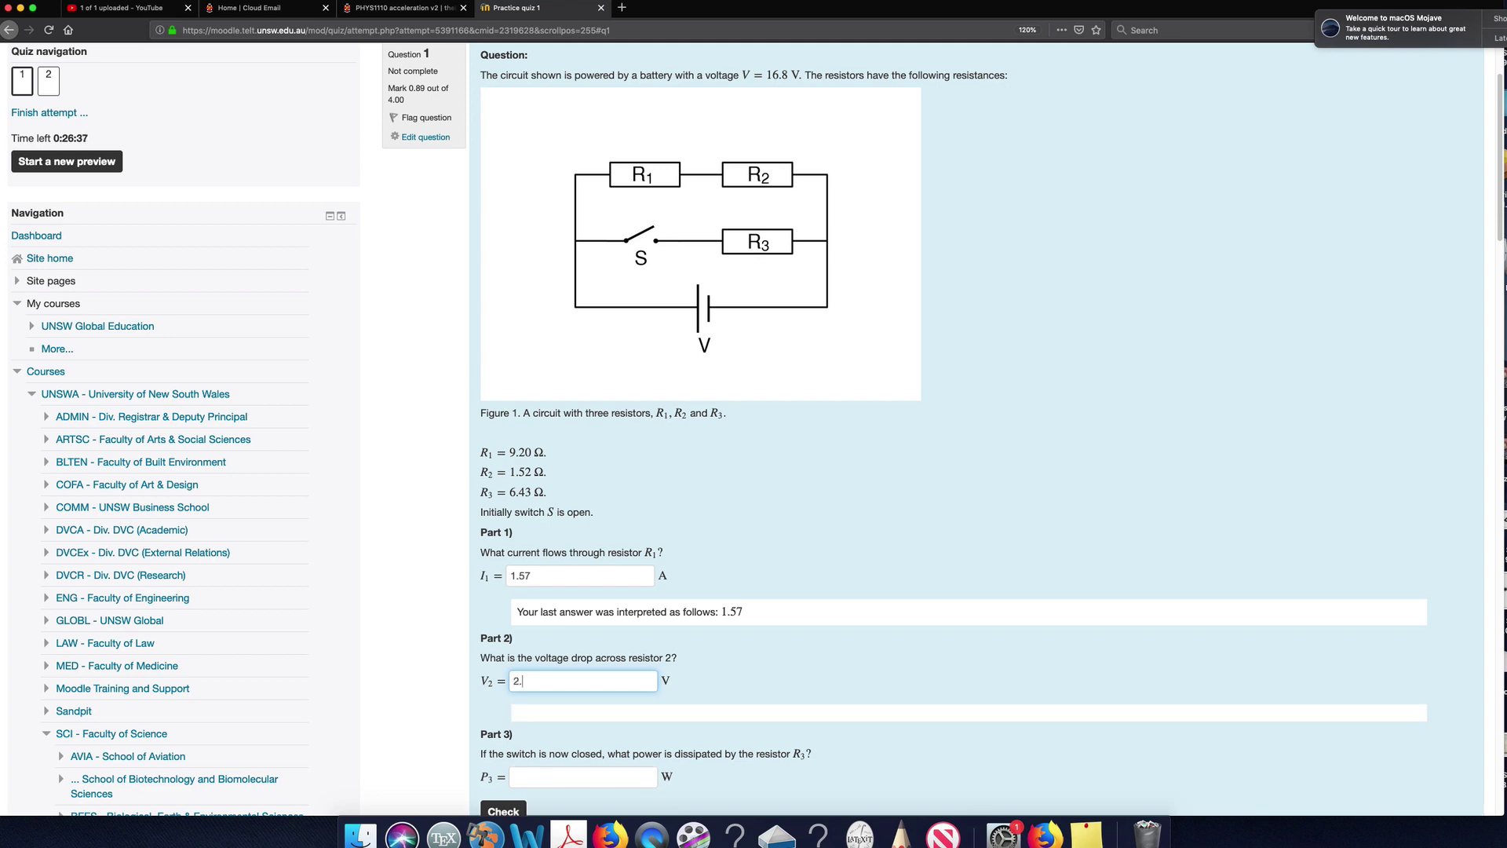
{"action": "type", "text": "38"}
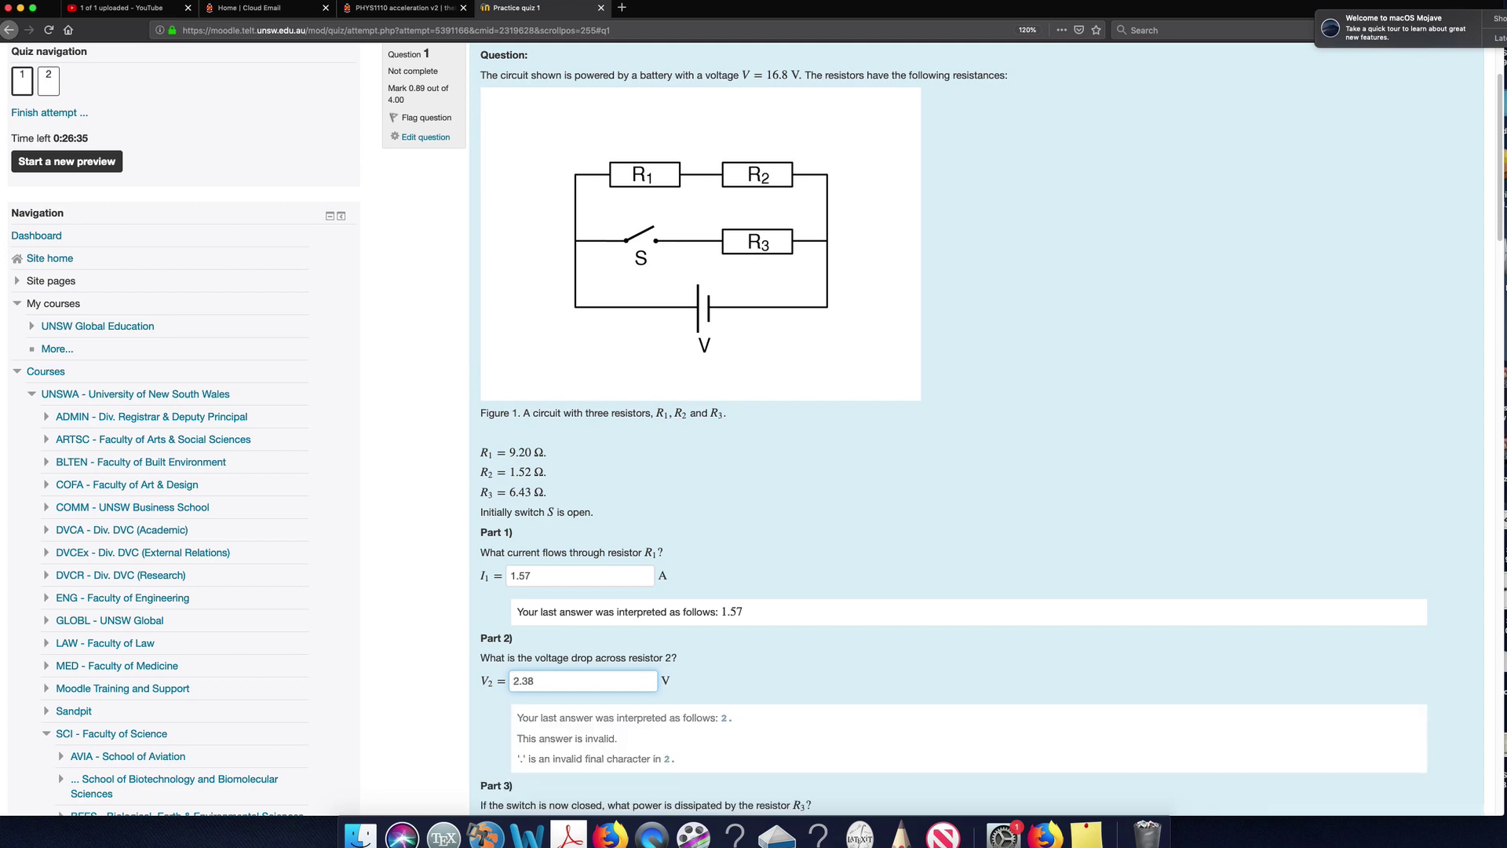
{"action": "scroll", "coordinate": [572, 652], "scroll_direction": "down", "scroll_amount": 3}
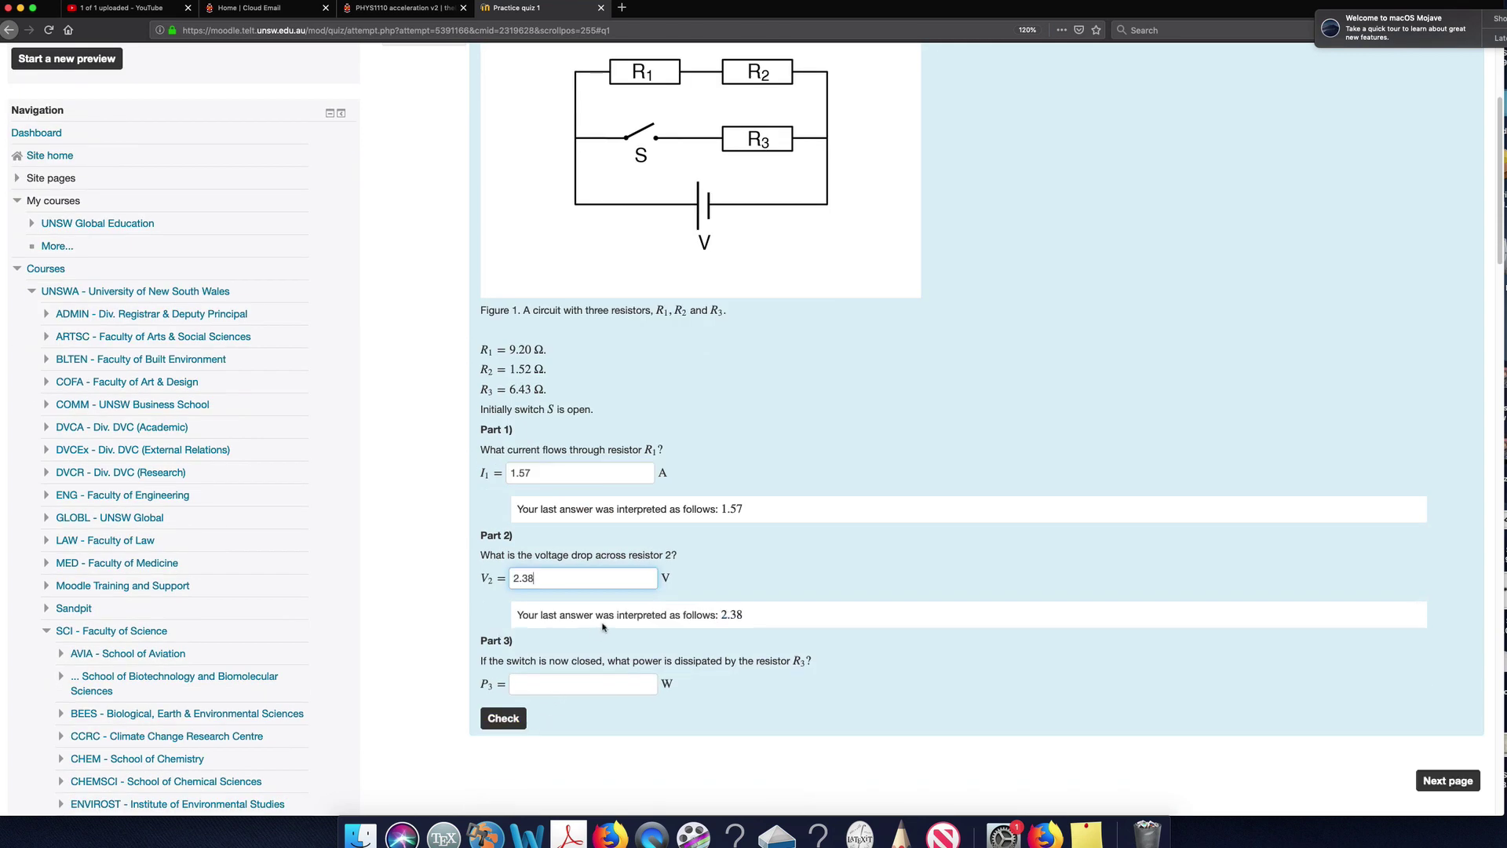
{"action": "left_click", "coordinate": [510, 719]}
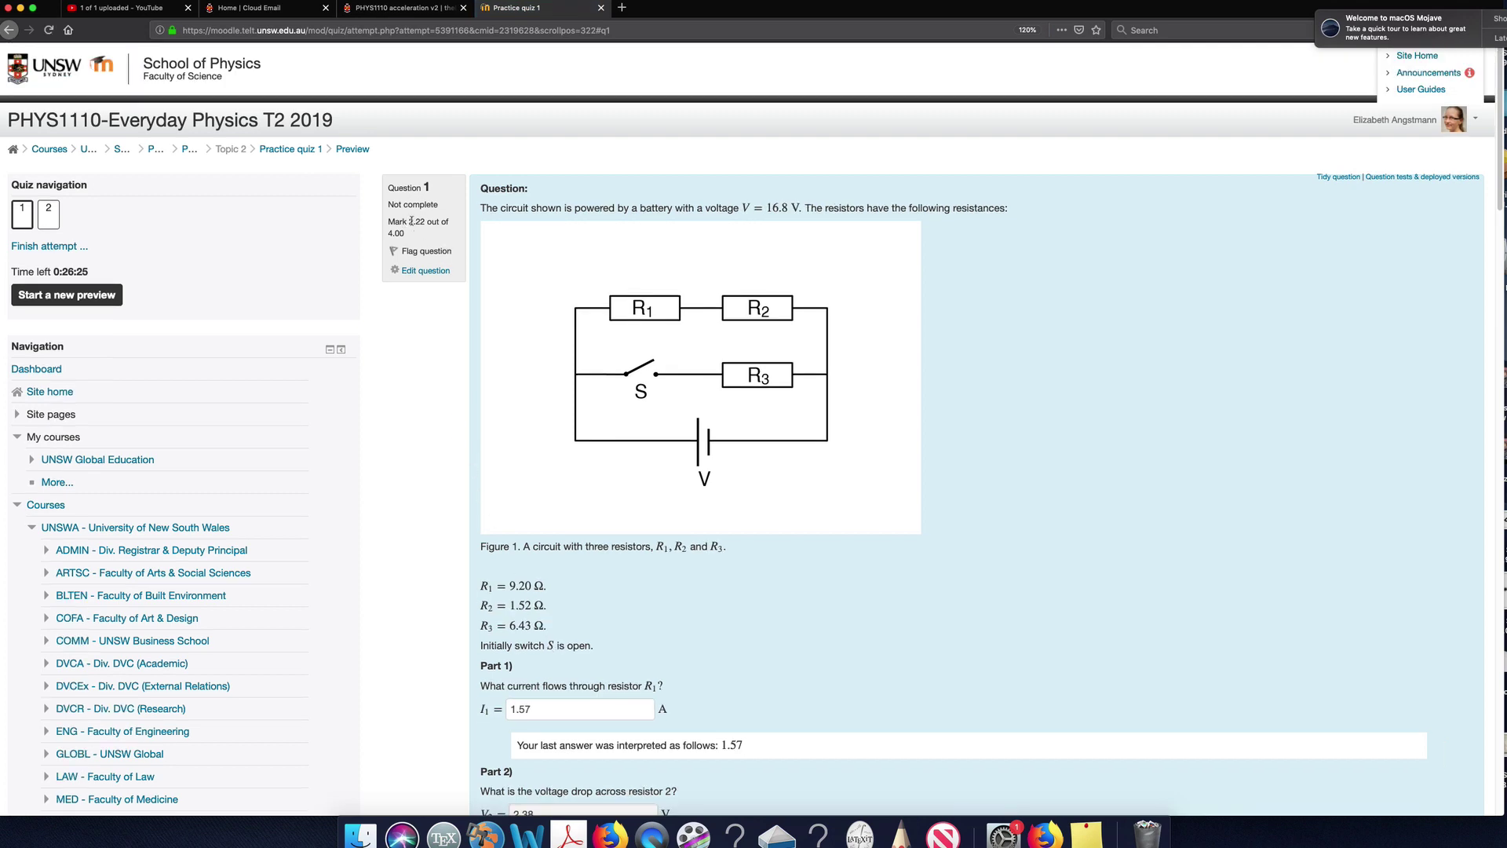
Submit 43.9 W for checking as the power dissipated by R3 in Part 3, and go on to question 2.
{"action": "scroll", "coordinate": [571, 557], "scroll_direction": "down", "scroll_amount": 3}
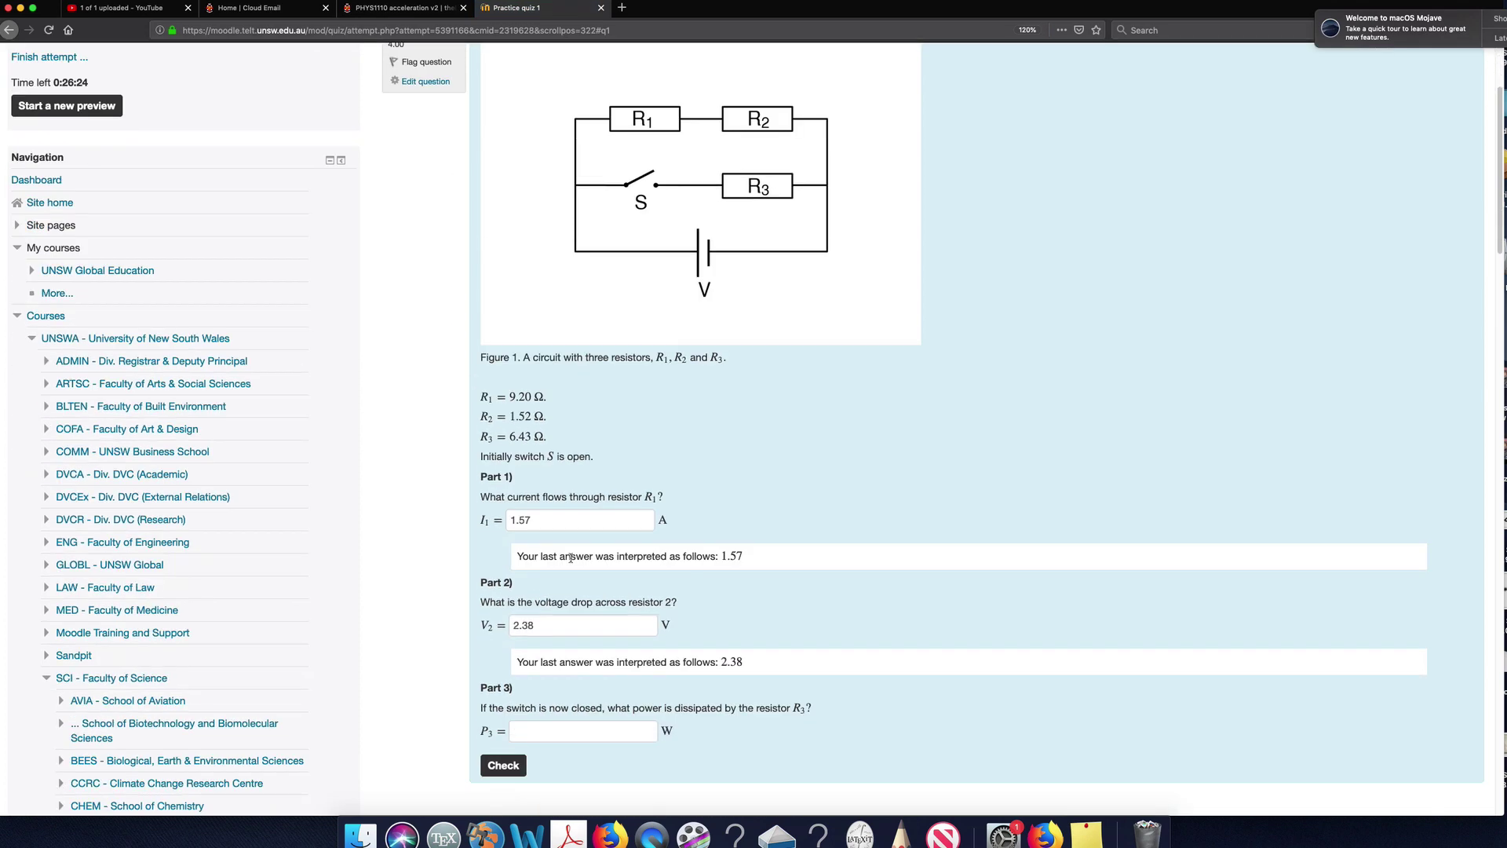
{"action": "left_click", "coordinate": [552, 733]}
{"action": "scroll", "coordinate": [552, 734], "scroll_direction": "down", "scroll_amount": 3}
{"action": "type", "text": "43"}
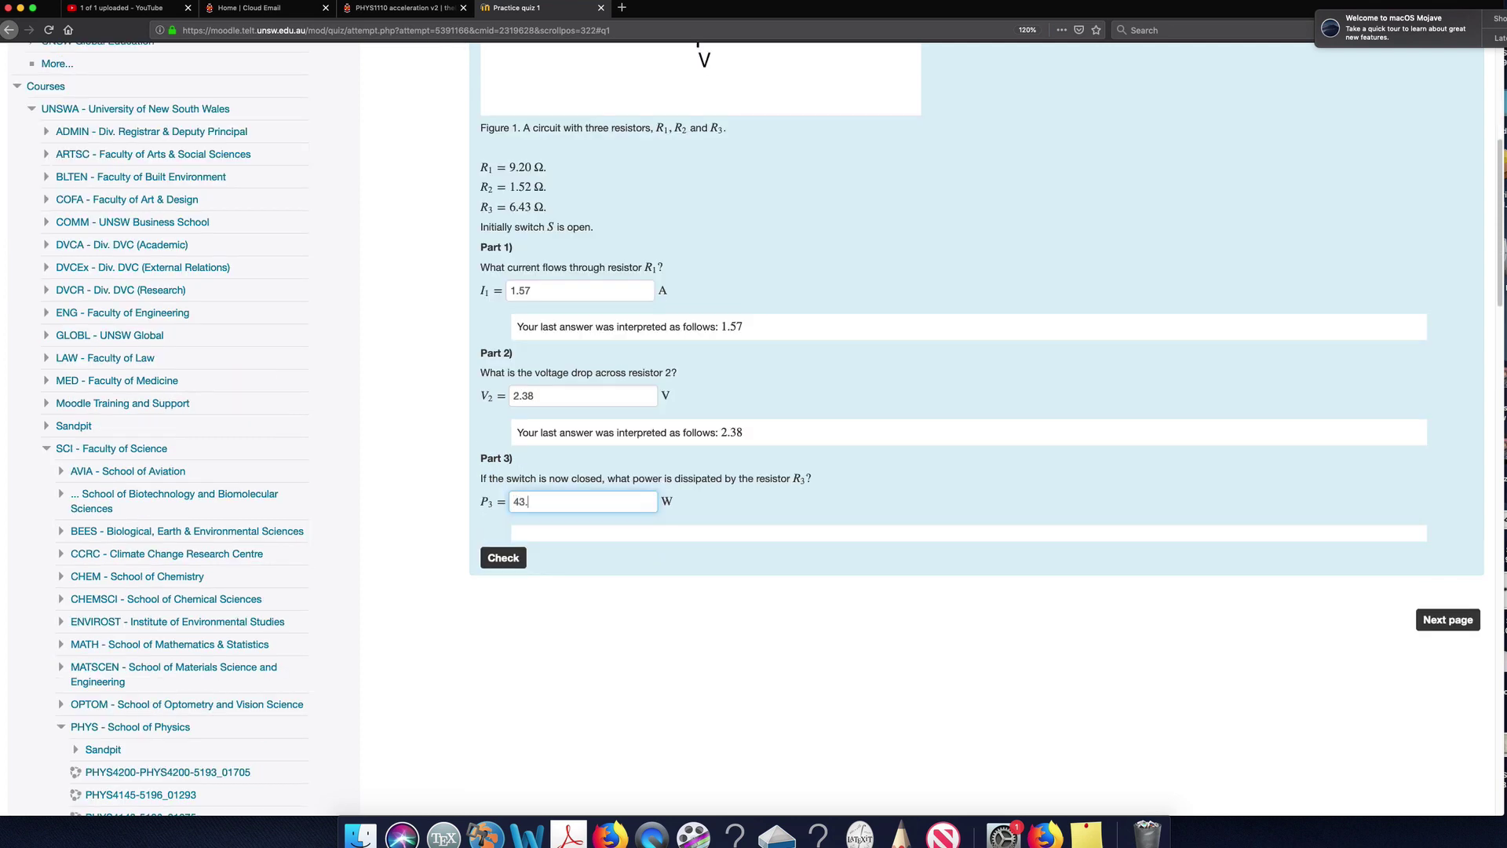
{"action": "type", "text": ".9"}
{"action": "left_click", "coordinate": [520, 560]}
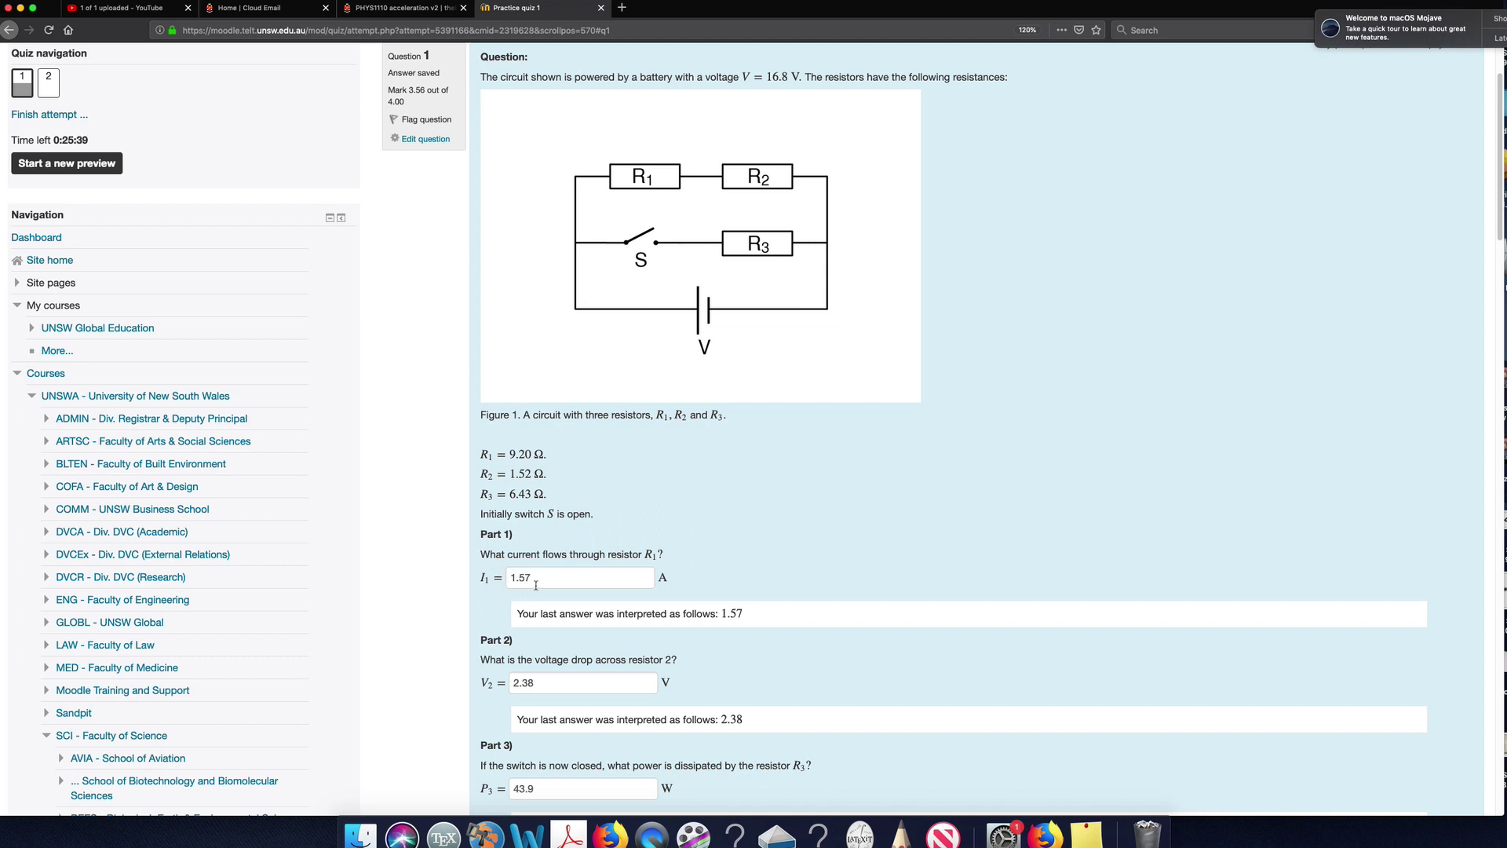
{"action": "scroll", "coordinate": [599, 586], "scroll_direction": "down", "scroll_amount": 5}
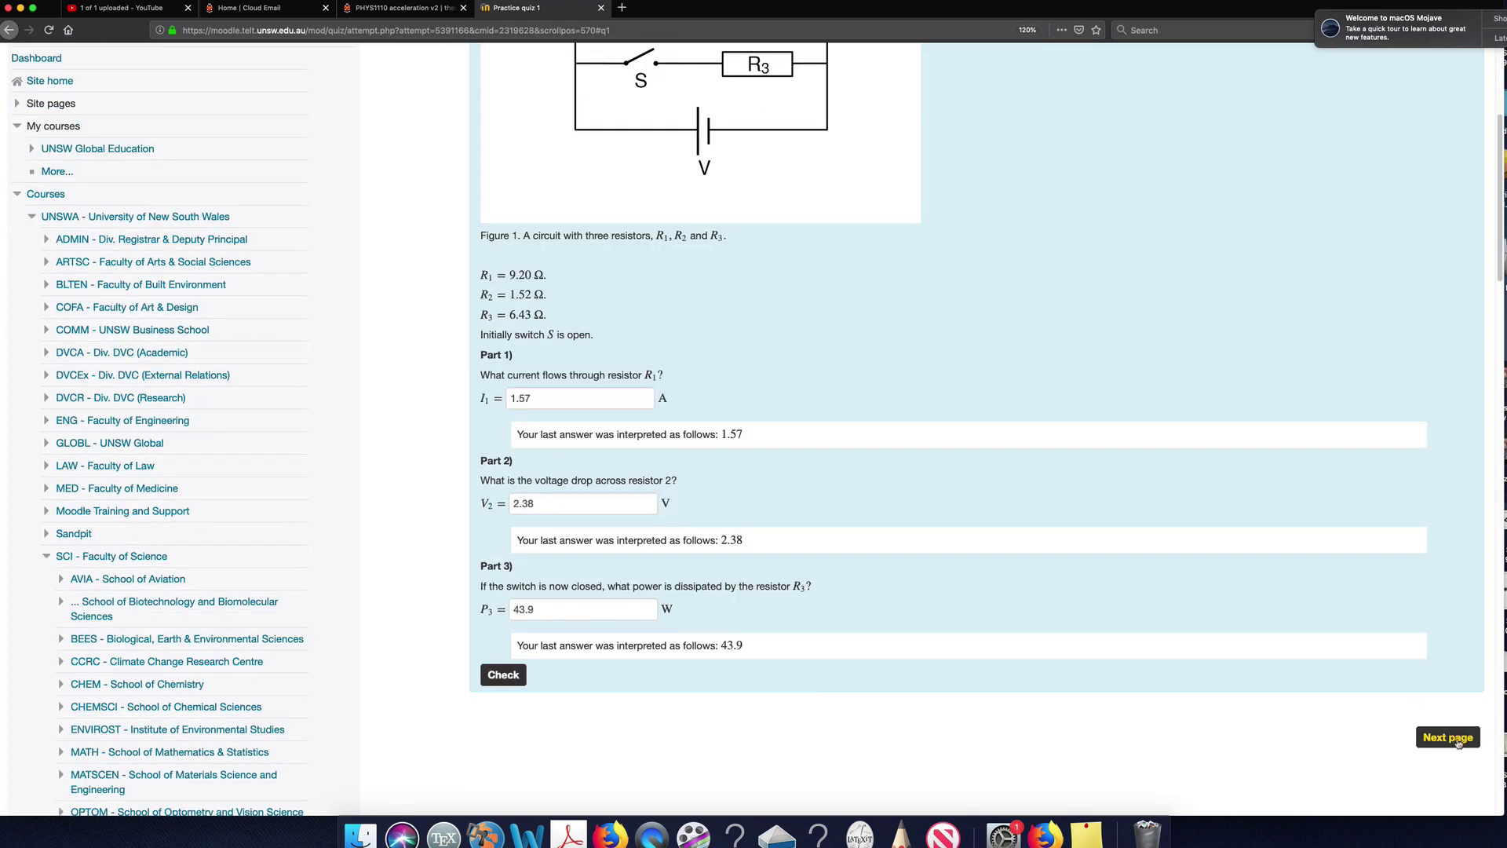
{"action": "left_click", "coordinate": [1451, 738]}
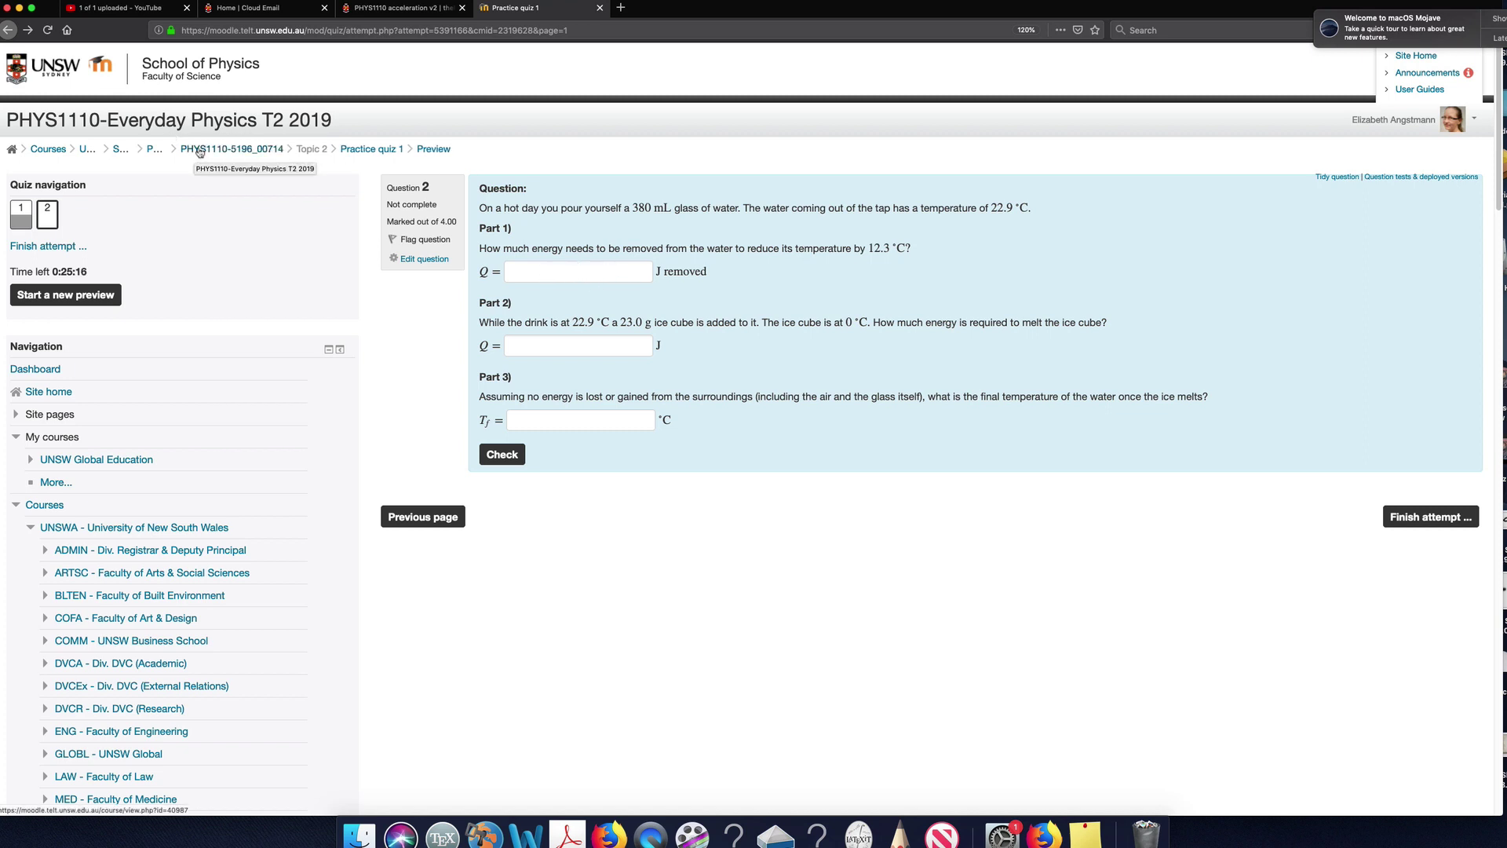
Open the PHYS1110 course page in a new tab and look up the specific heat of water in its data sheet.
{"action": "right_click", "coordinate": [199, 151]}
{"action": "left_click", "coordinate": [227, 151]}
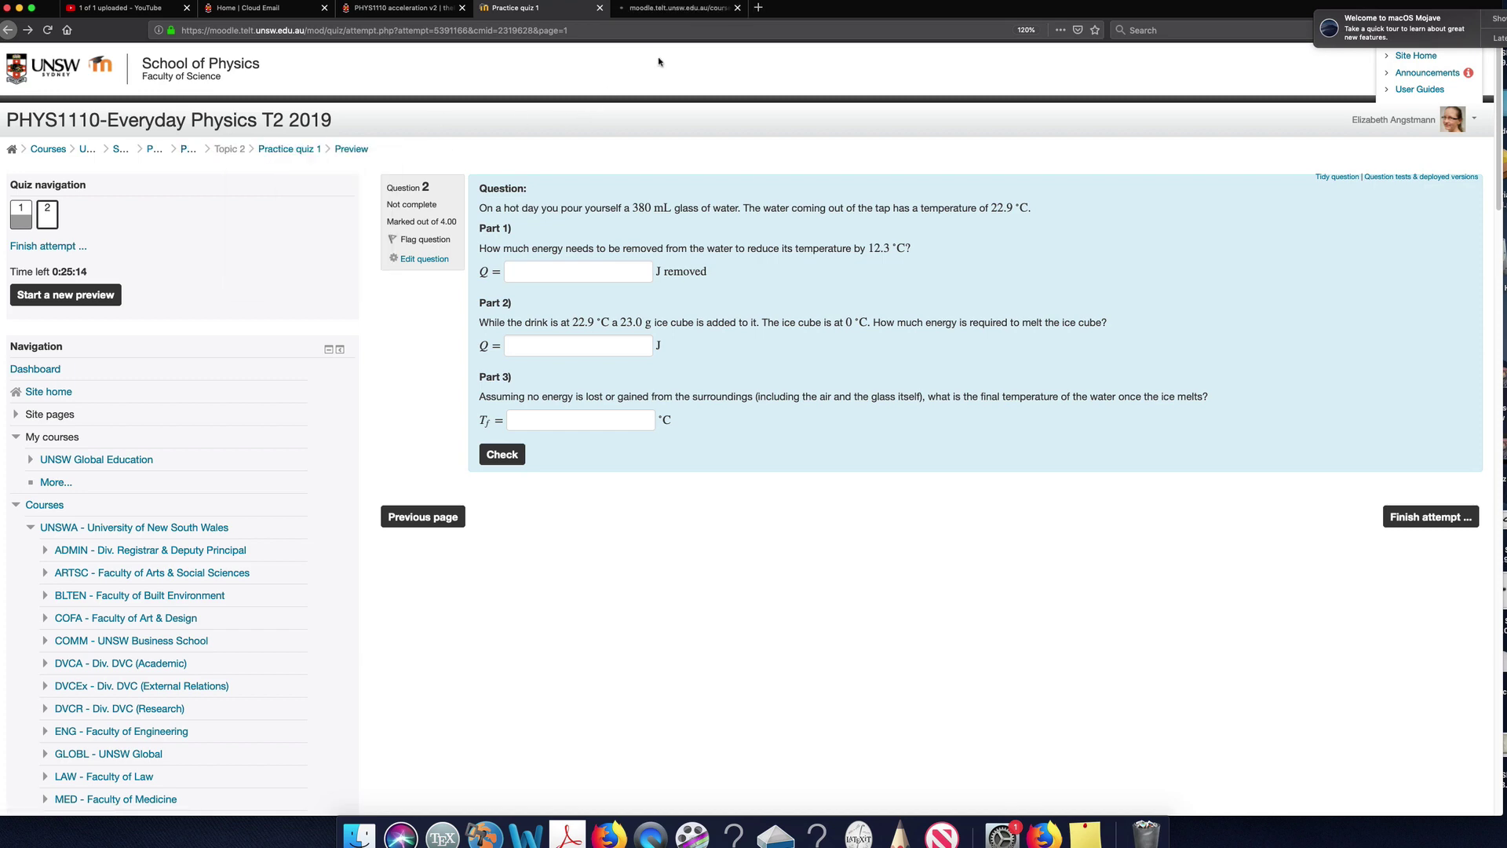
{"action": "left_click", "coordinate": [677, 7]}
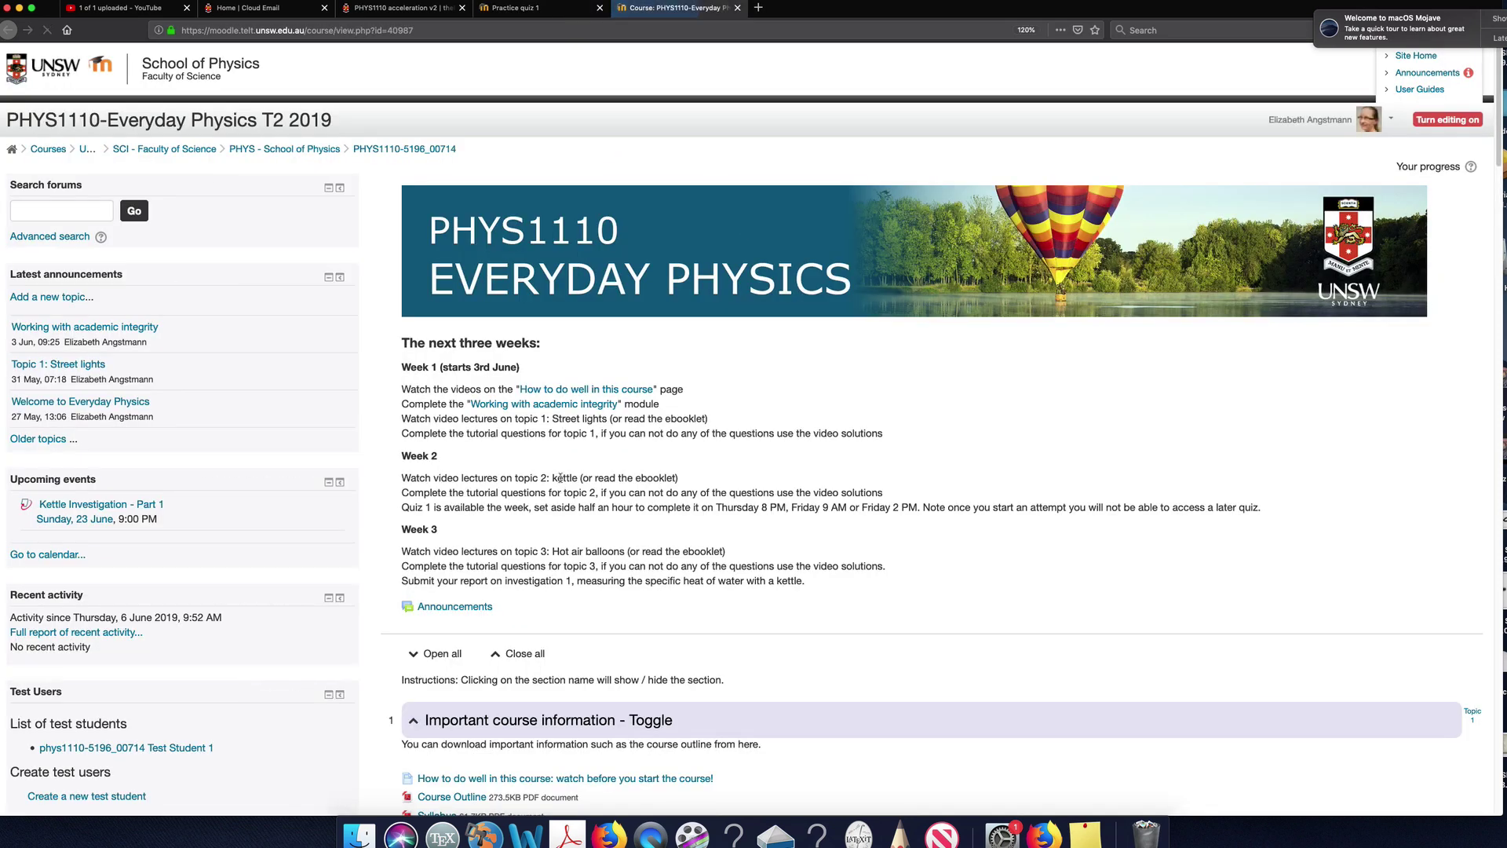
{"action": "scroll", "coordinate": [560, 477], "scroll_direction": "down", "scroll_amount": 3}
{"action": "left_click", "coordinate": [440, 669]}
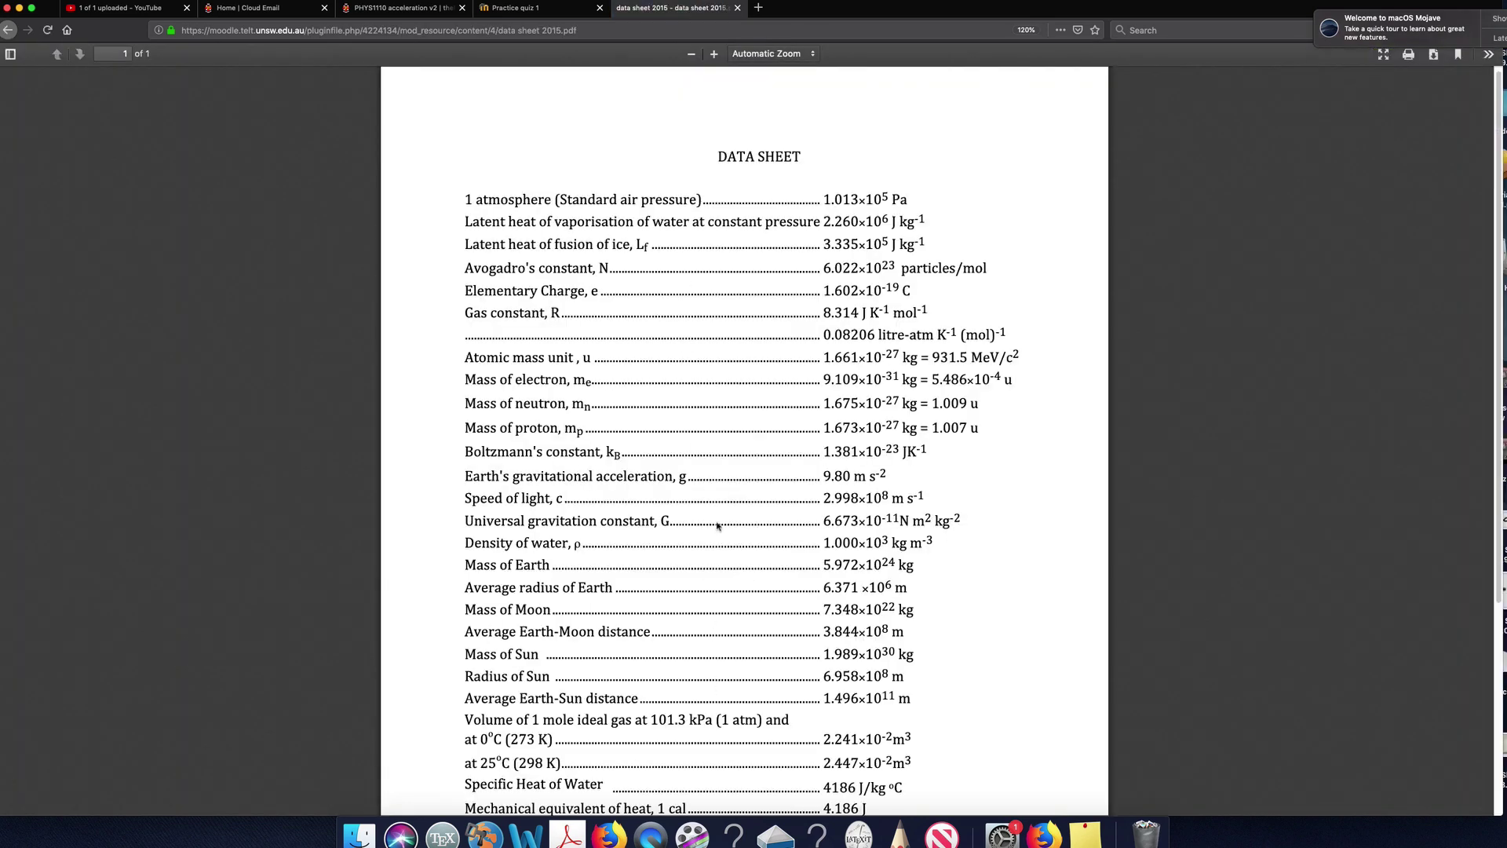
{"action": "scroll", "coordinate": [722, 612], "scroll_direction": "down", "scroll_amount": 2}
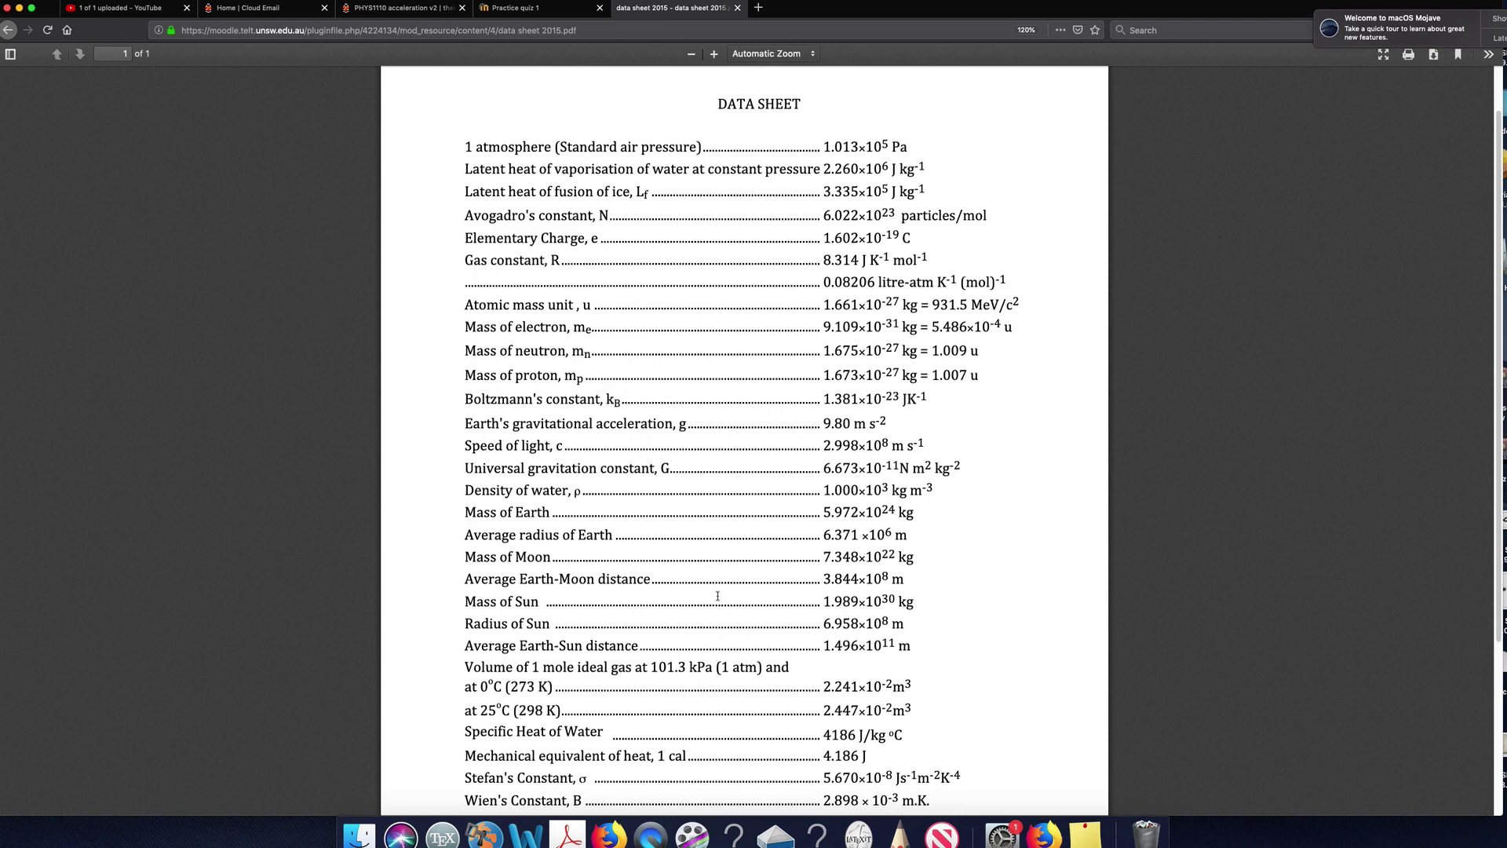
{"action": "scroll", "coordinate": [718, 598], "scroll_direction": "down", "scroll_amount": 2}
{"action": "scroll", "coordinate": [718, 599], "scroll_direction": "down", "scroll_amount": 1}
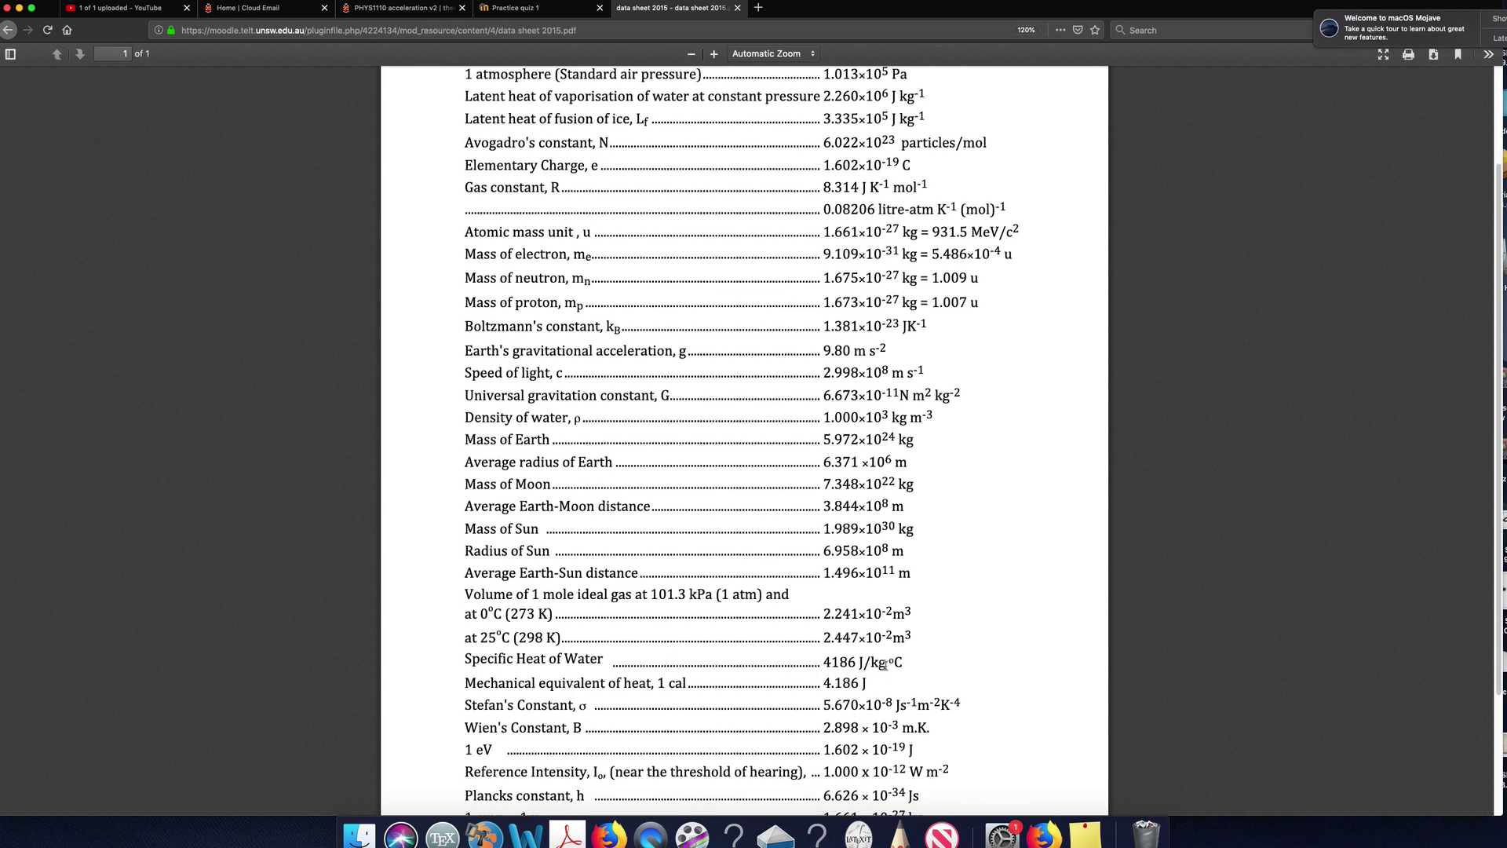
Return to the quiz, enter 1 J as the energy removed in Part 1 of question 2, and check it.
{"action": "left_click", "coordinate": [508, 10]}
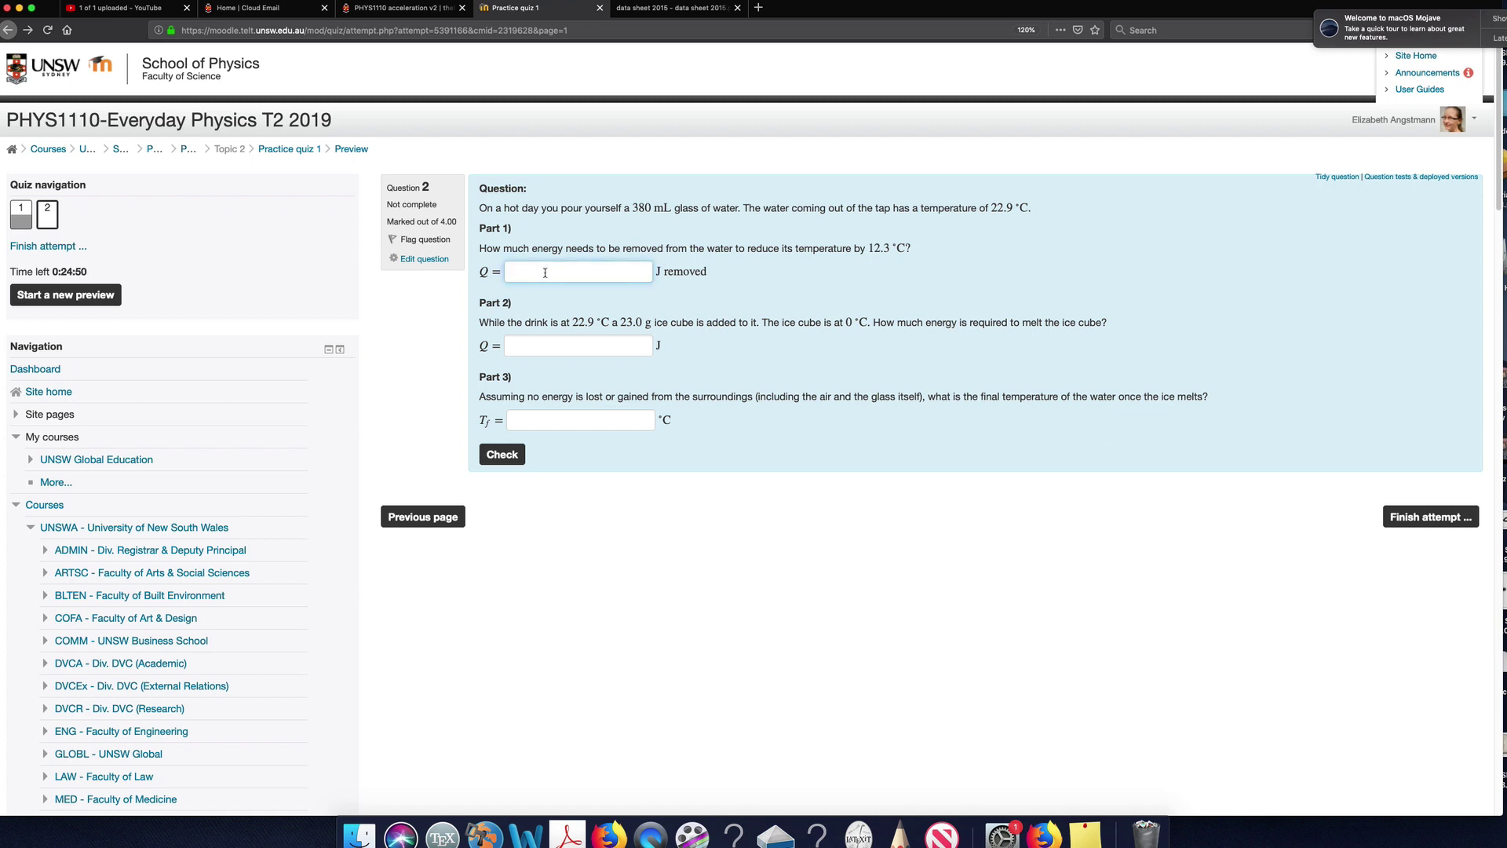
{"action": "type", "text": "1"}
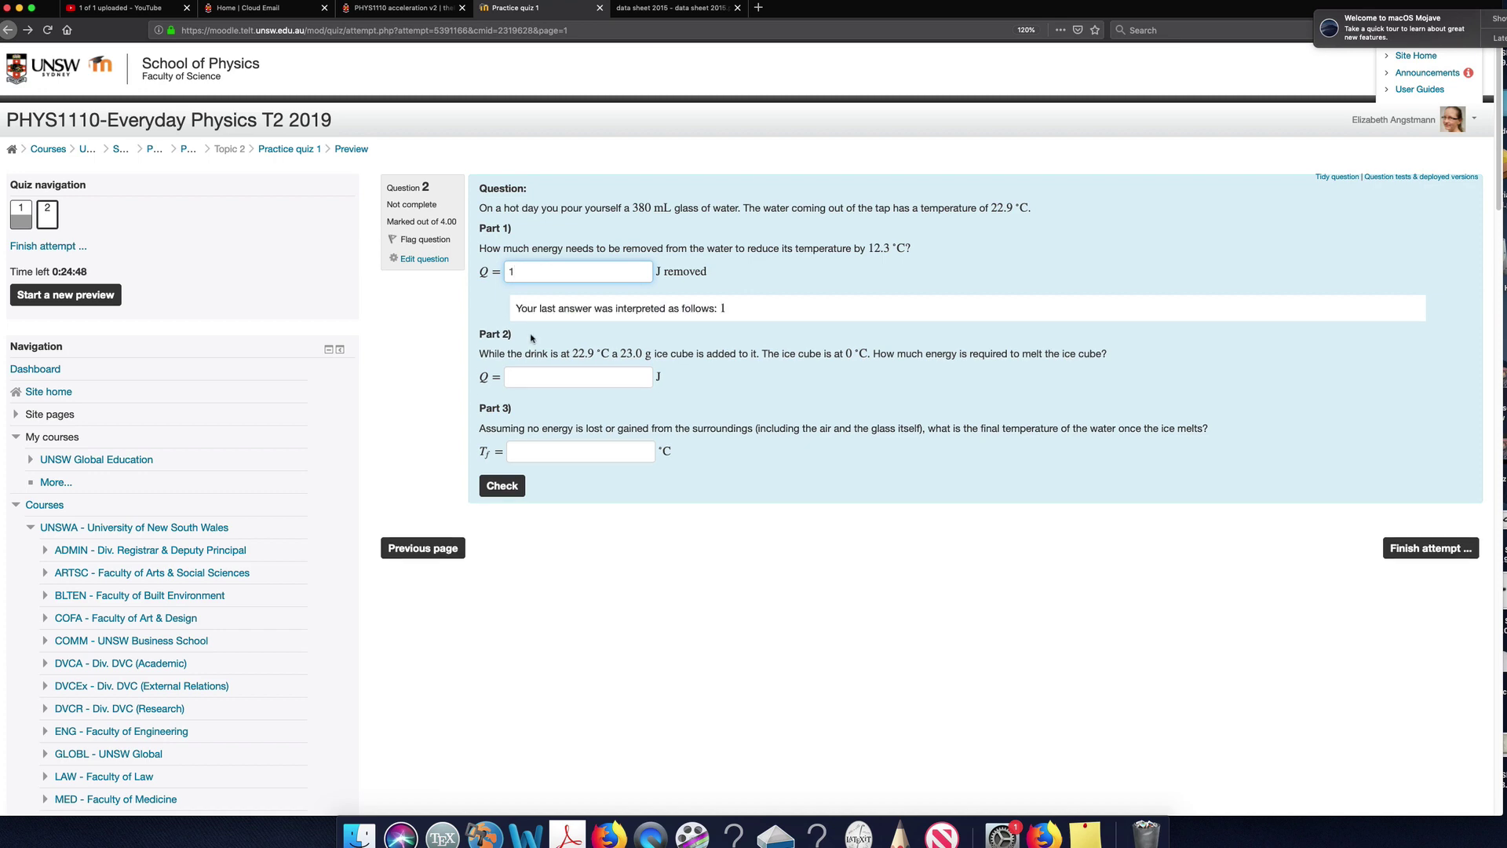
{"action": "left_click", "coordinate": [502, 492]}
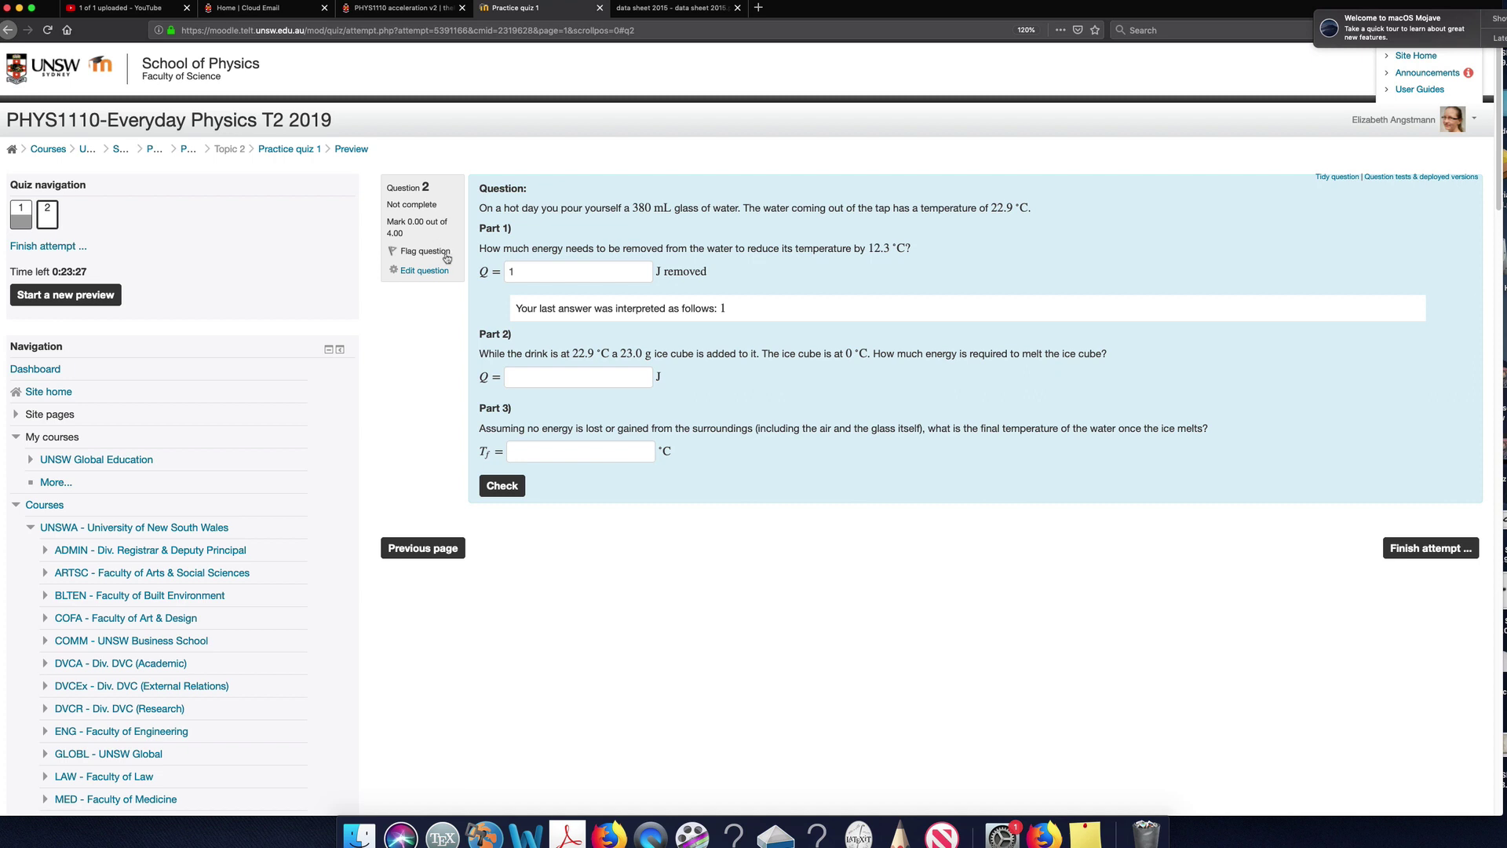
Replace the Part 1 energy removed with 2 J and check the answer.
{"action": "double_click", "coordinate": [518, 271]}
{"action": "type", "text": "2"}
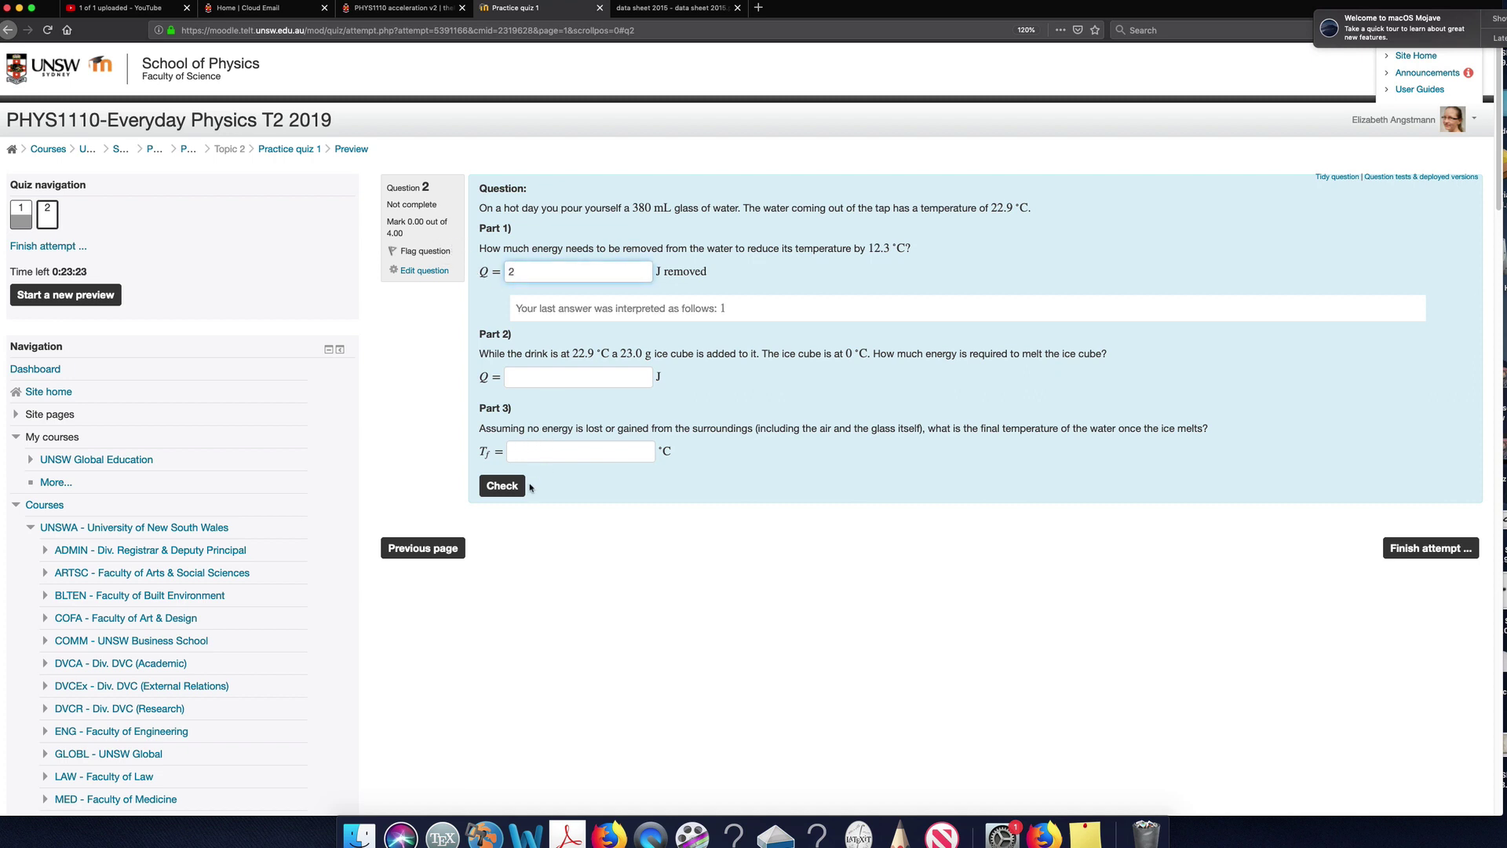
{"action": "left_click", "coordinate": [507, 485]}
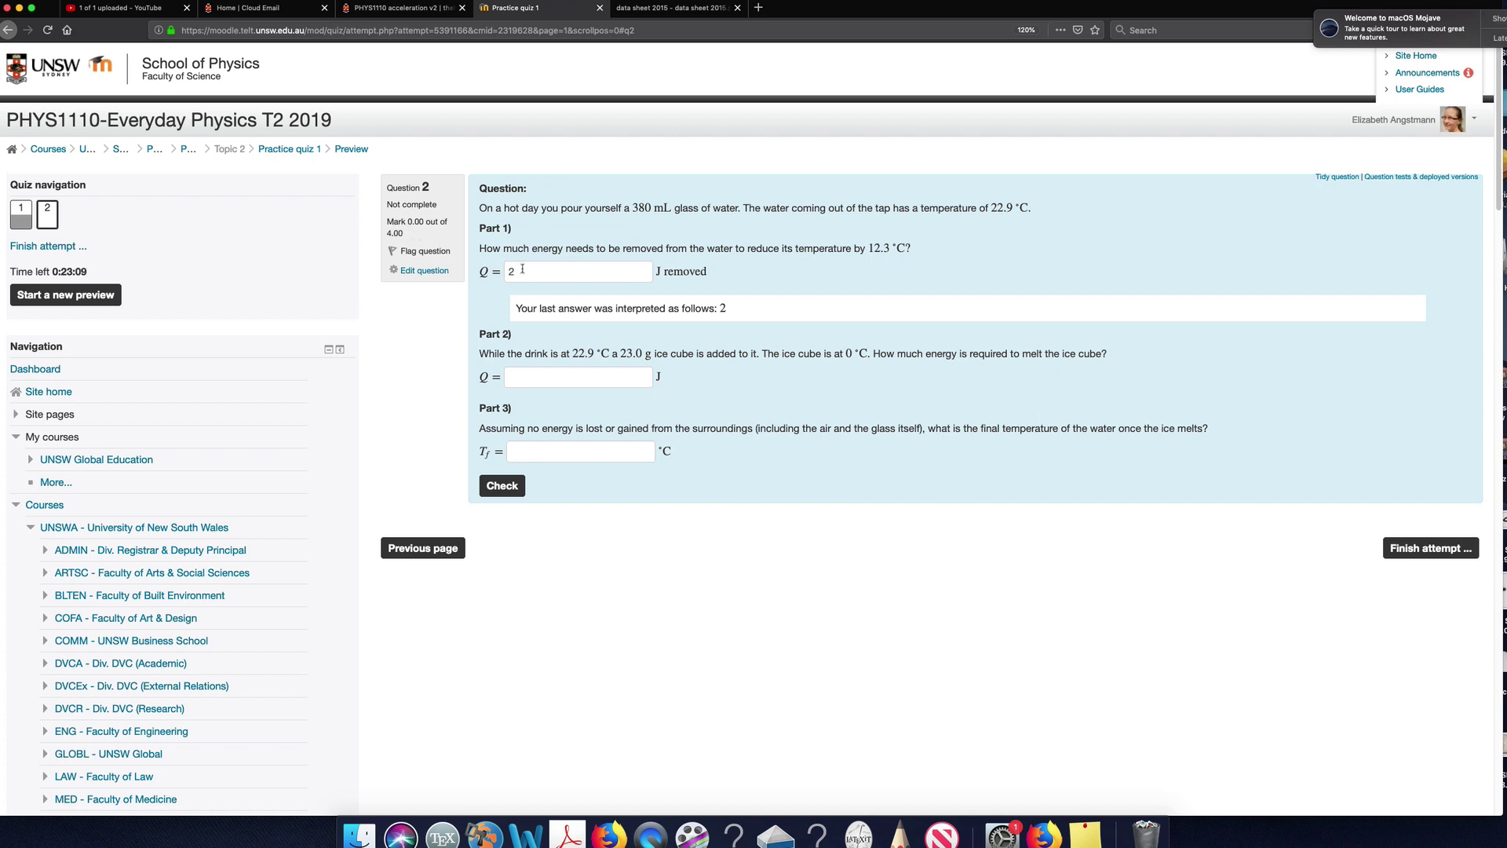
Replace the Part 1 energy removed with 19600 J and check the answer.
{"action": "left_click_drag", "start_coordinate": [522, 269], "coordinate": [474, 267]}
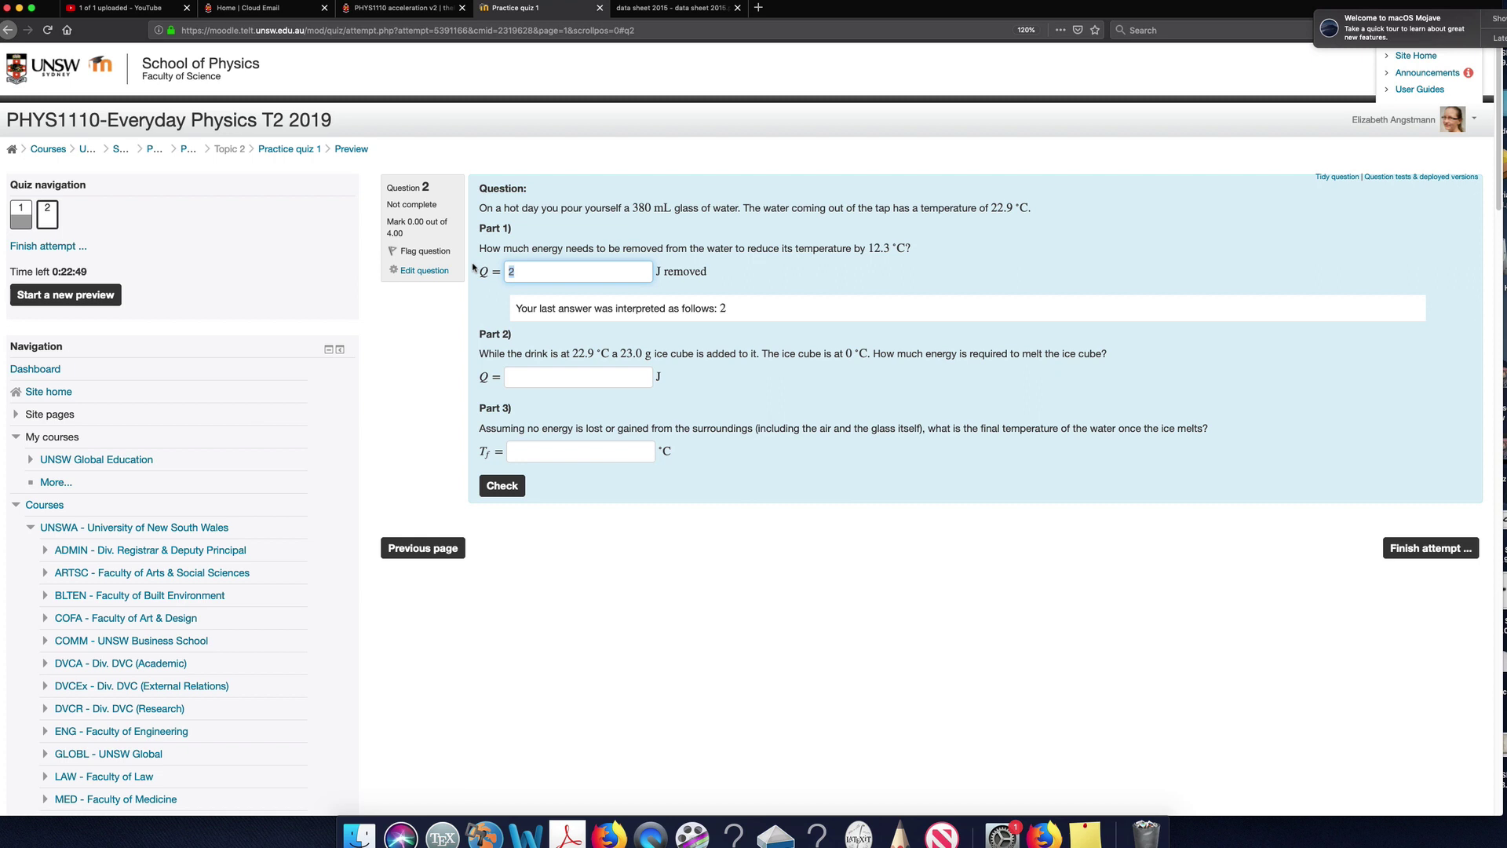
{"action": "type", "text": "16"}
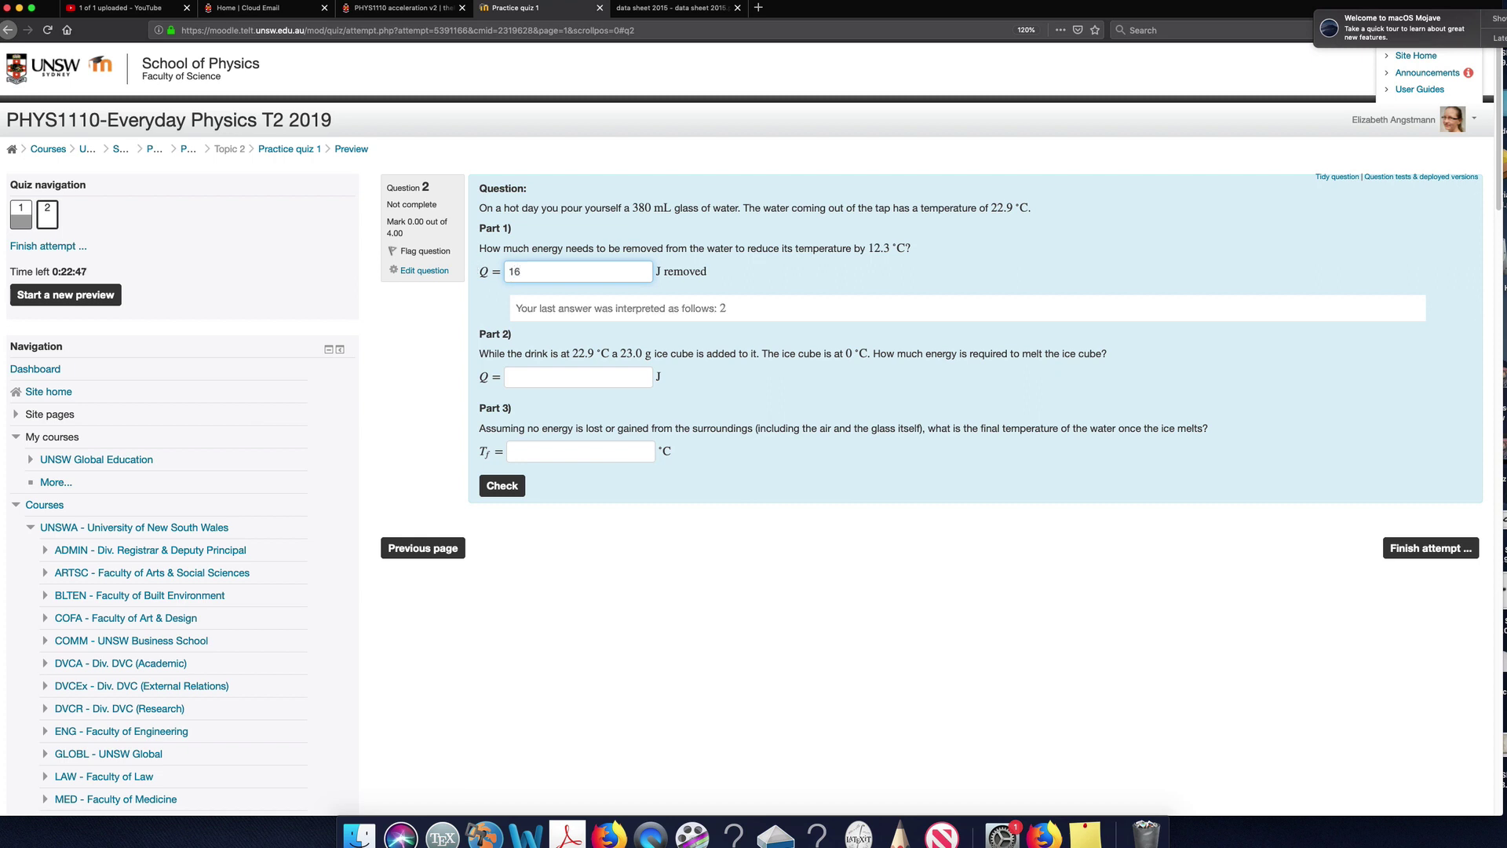
{"action": "key", "text": "BackSpace"}
{"action": "type", "text": "9600"}
{"action": "left_click", "coordinate": [504, 486]}
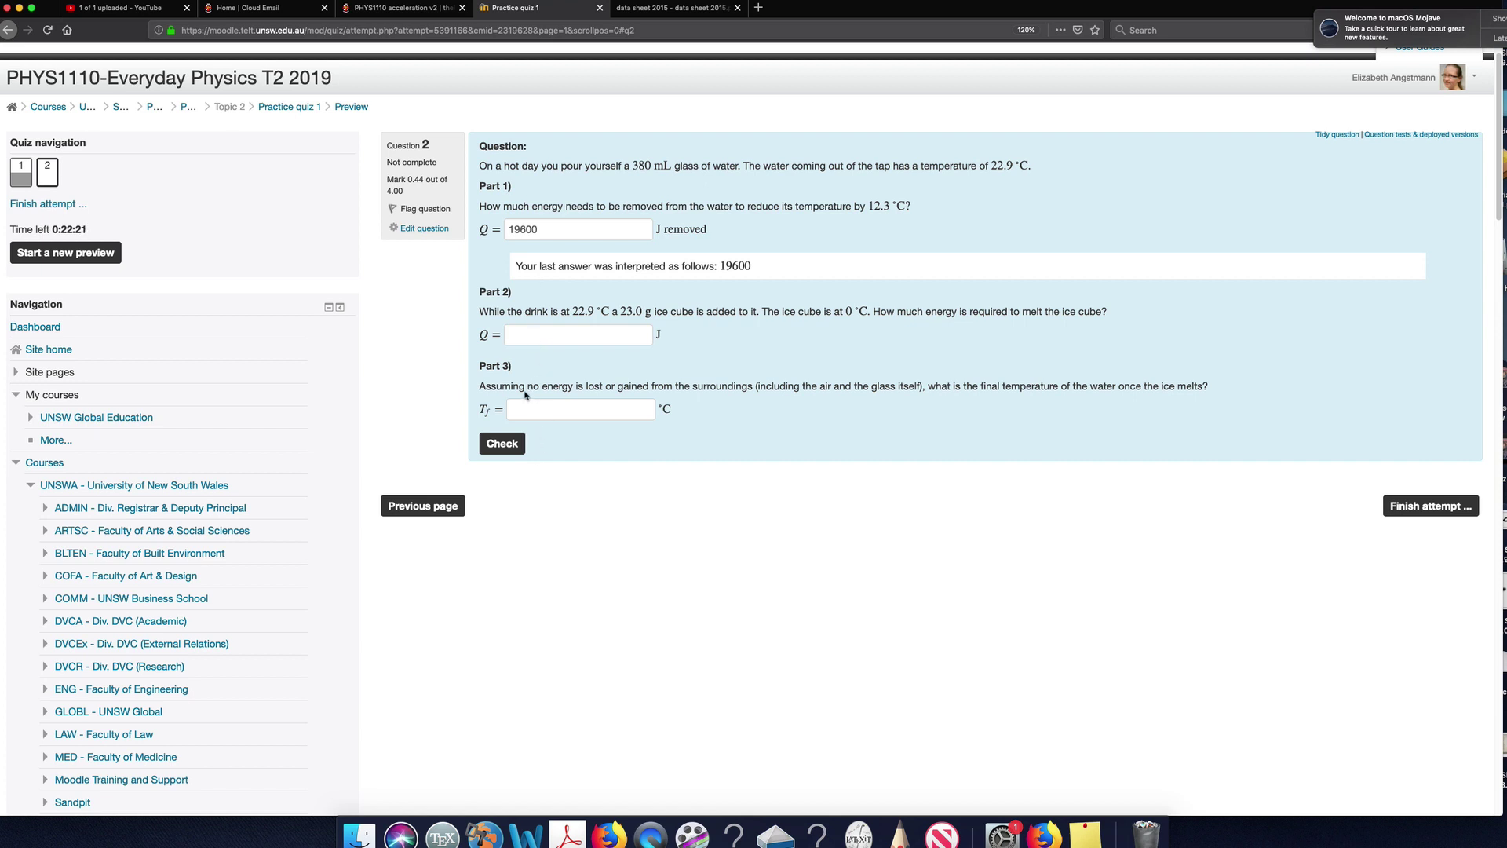
Shorten the Part 1 energy answer in question 2 to 1 J.
{"action": "left_click", "coordinate": [539, 229]}
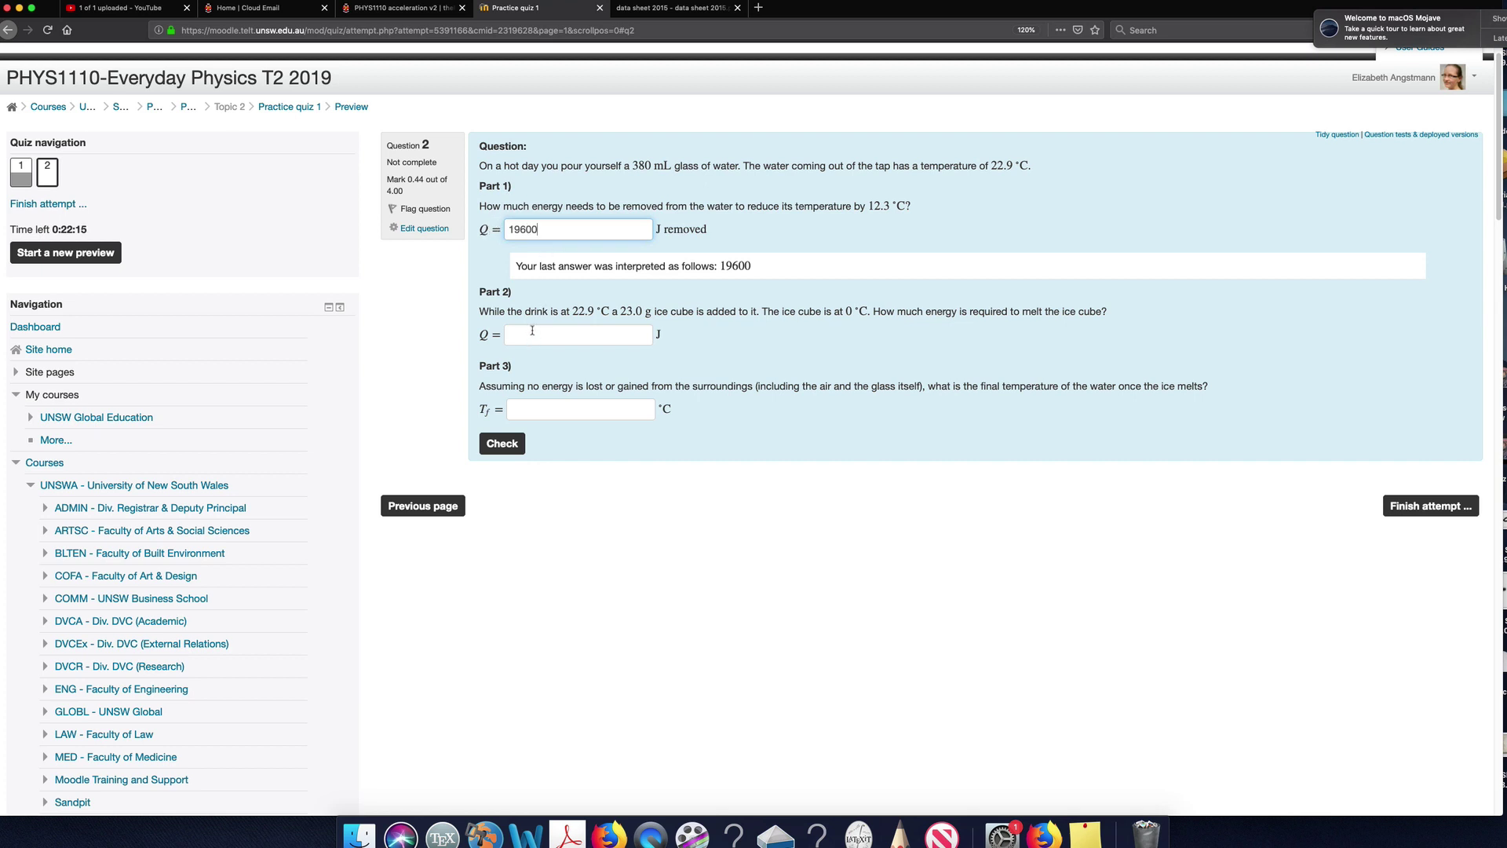
{"action": "left_click_drag", "start_coordinate": [539, 231], "coordinate": [516, 230]}
{"action": "key", "text": "BackSpace"}
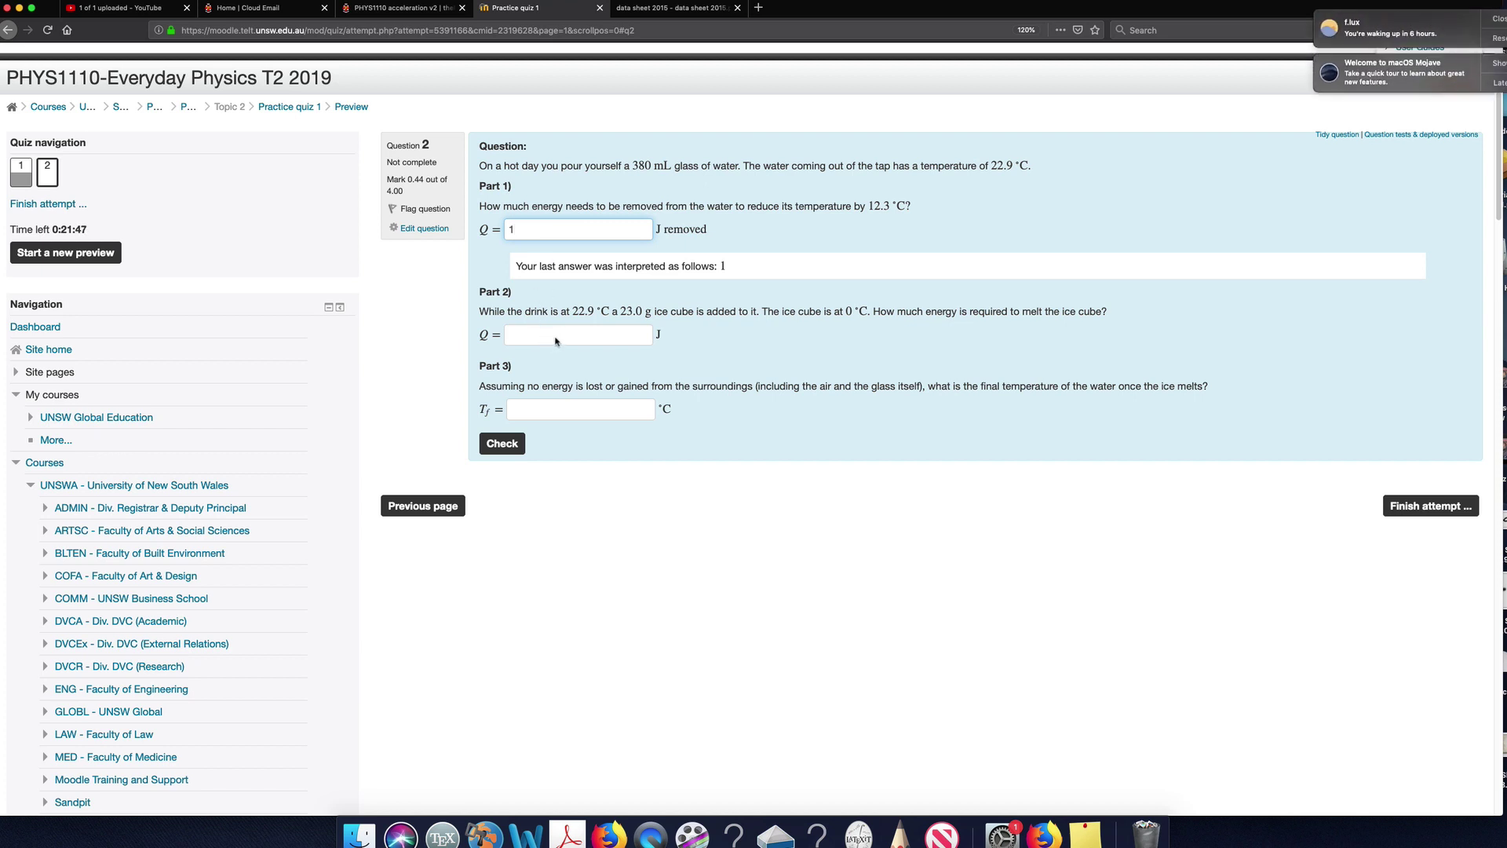
Dismiss the f.lux notification and set the macOS Mojave notification to Don't Remind Me.
{"action": "left_click", "coordinate": [1499, 20]}
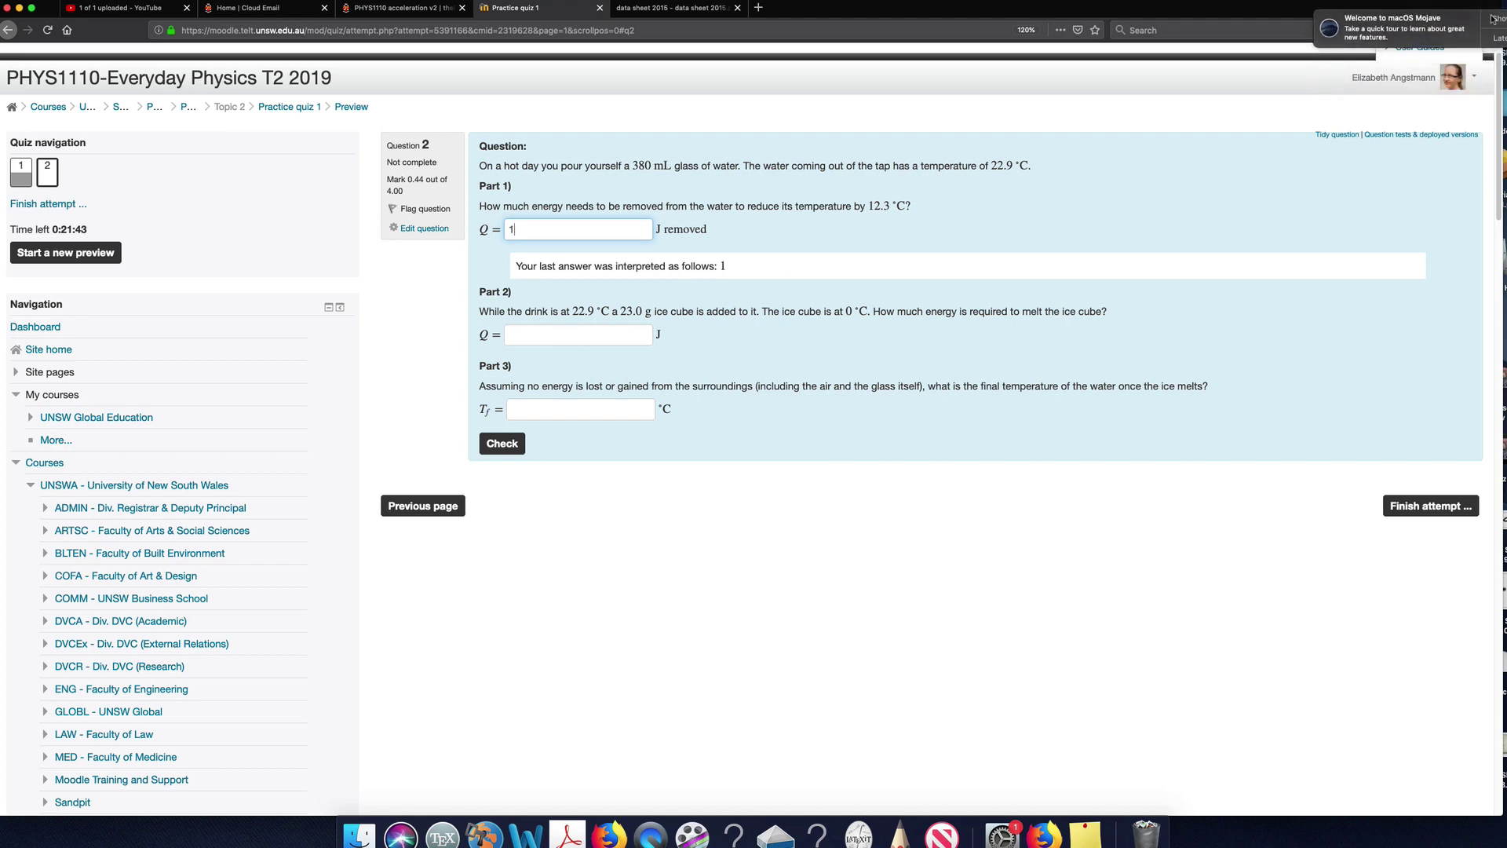
{"action": "left_click", "coordinate": [1493, 37]}
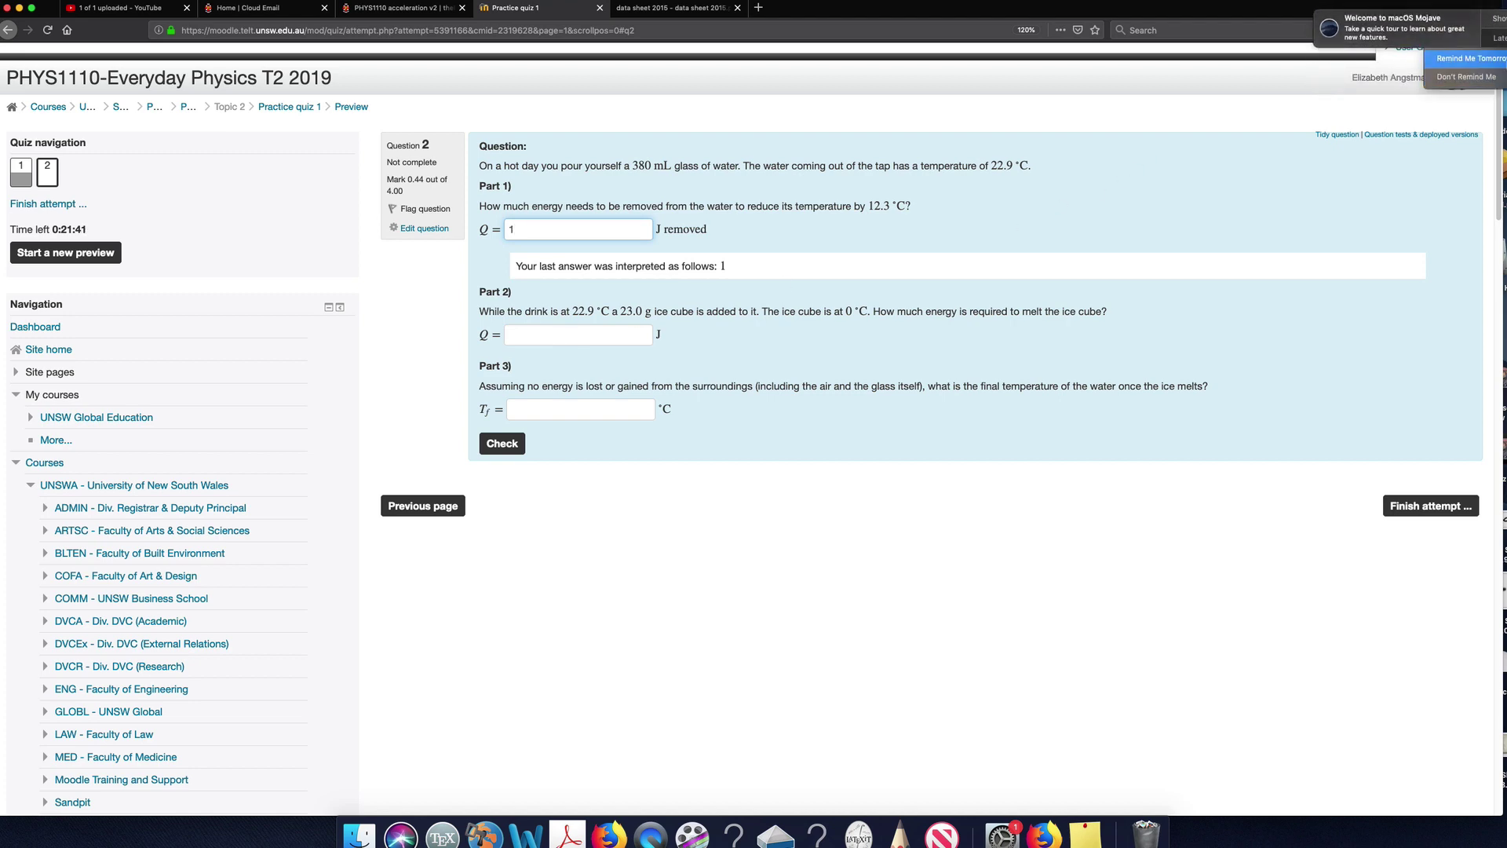
{"action": "left_click", "coordinate": [1465, 76]}
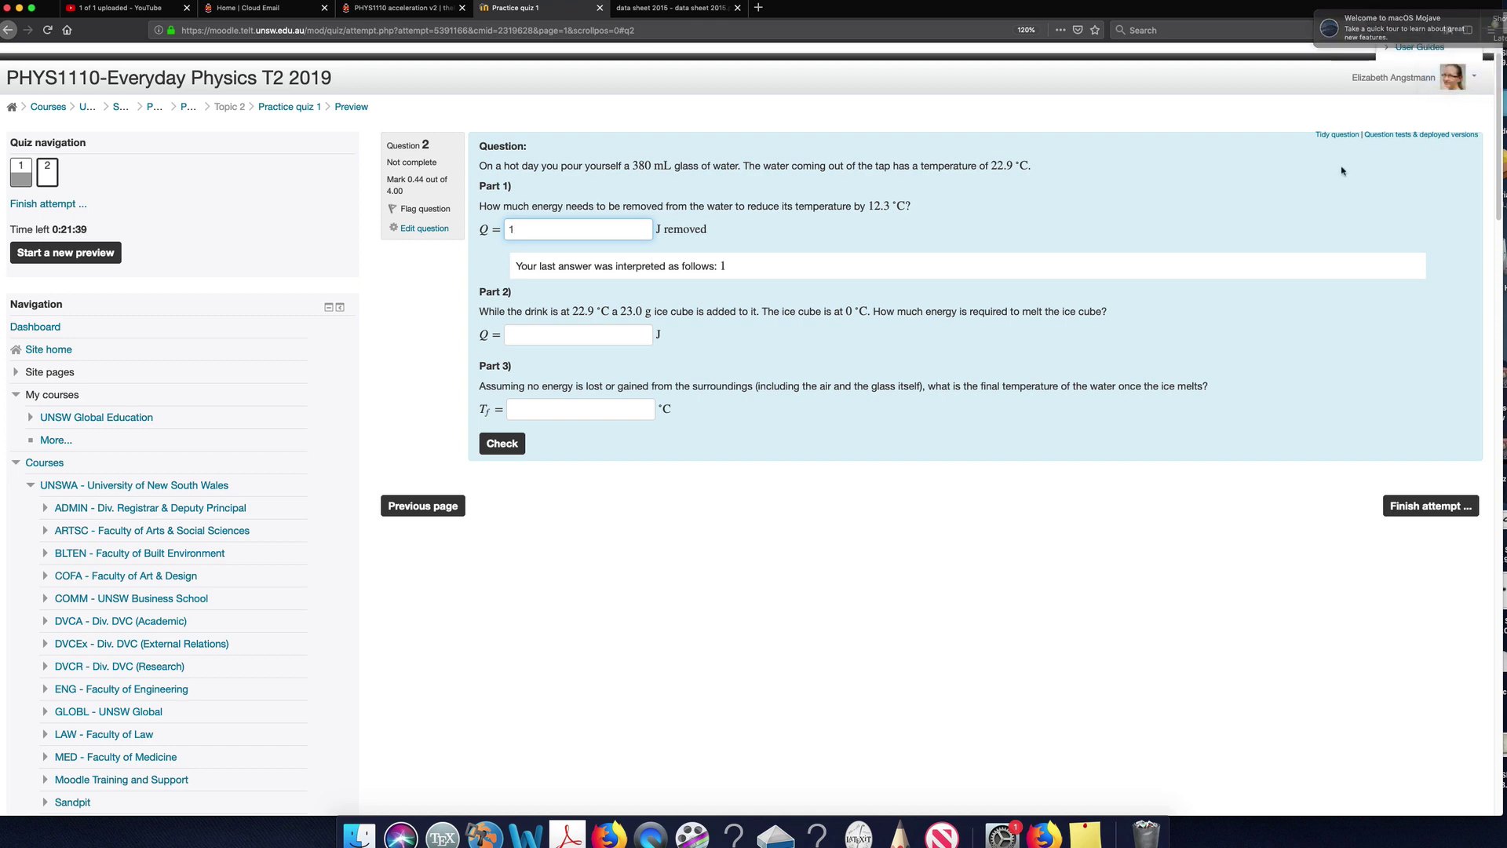
Enter 1 J for Part 2 and 1 °C for Part 3 of question 2, and check the answers.
{"action": "scroll", "coordinate": [1223, 203], "scroll_direction": "up", "scroll_amount": 1}
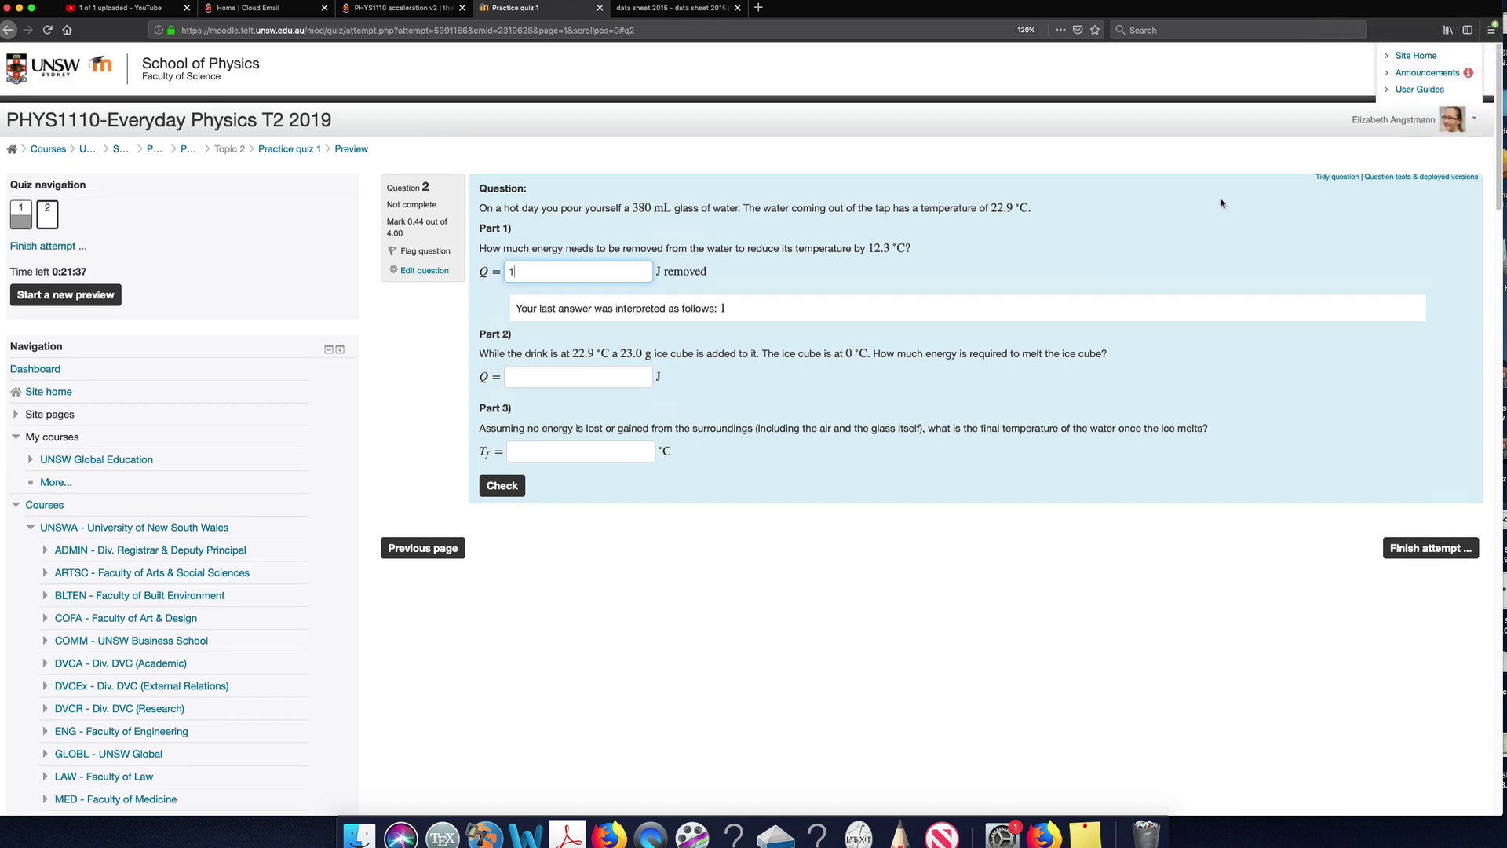
{"action": "left_click", "coordinate": [636, 372]}
{"action": "type", "text": "1"}
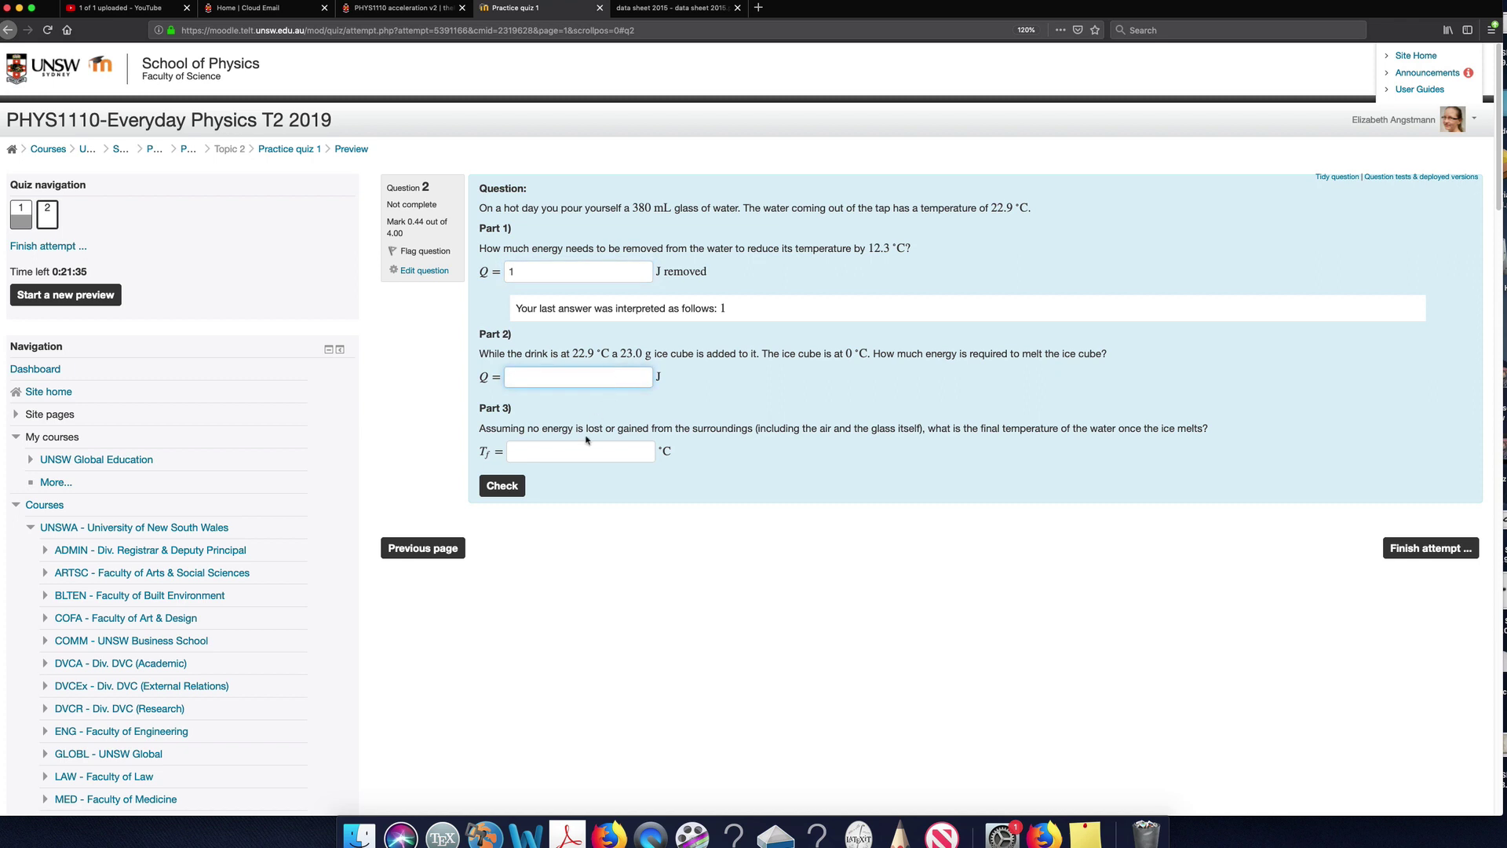
{"action": "left_click", "coordinate": [551, 464]}
{"action": "type", "text": "1"}
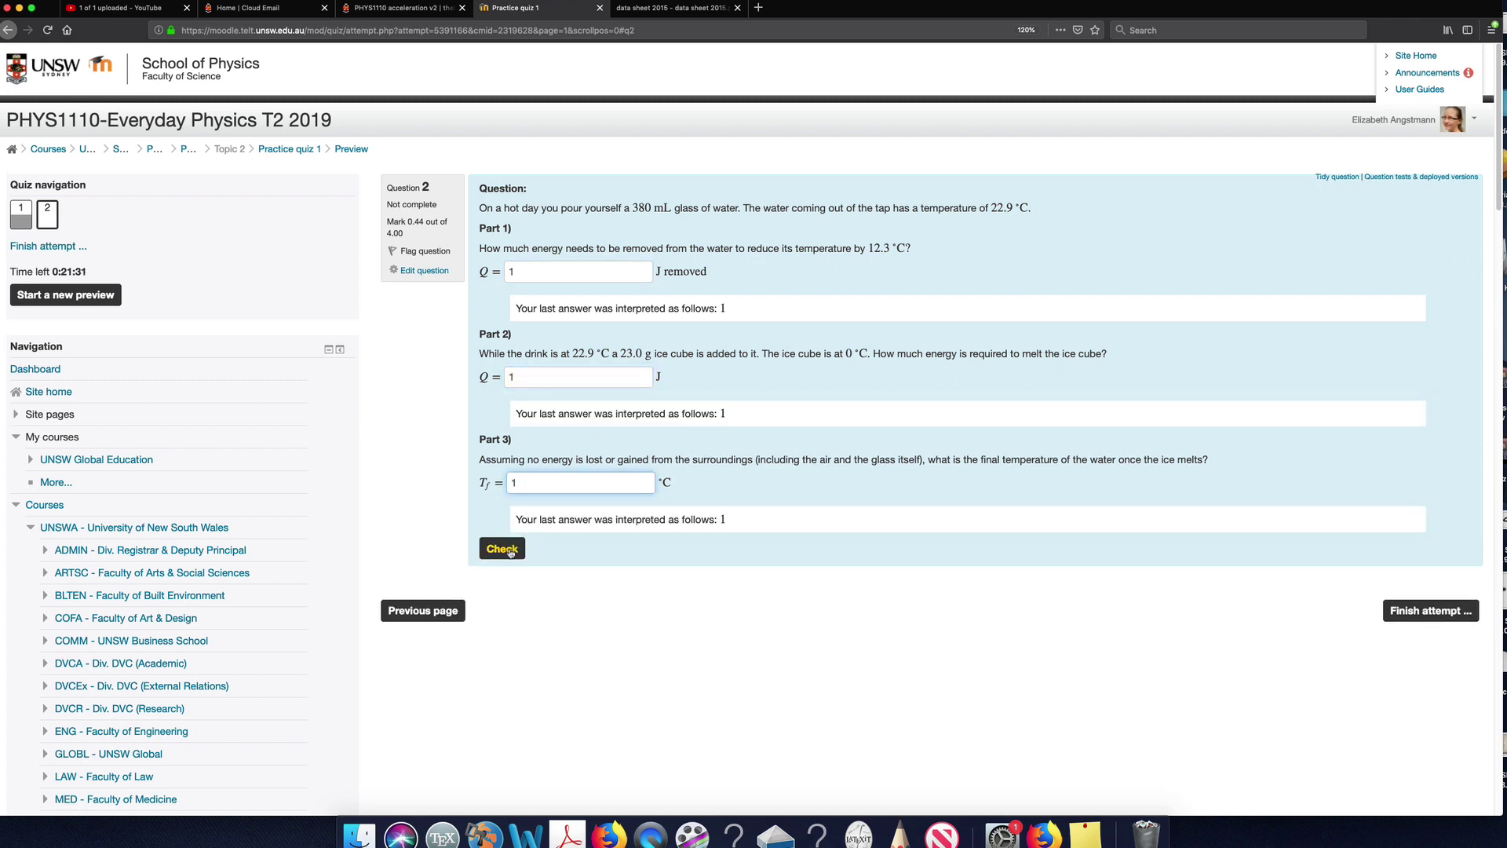
{"action": "left_click", "coordinate": [510, 552]}
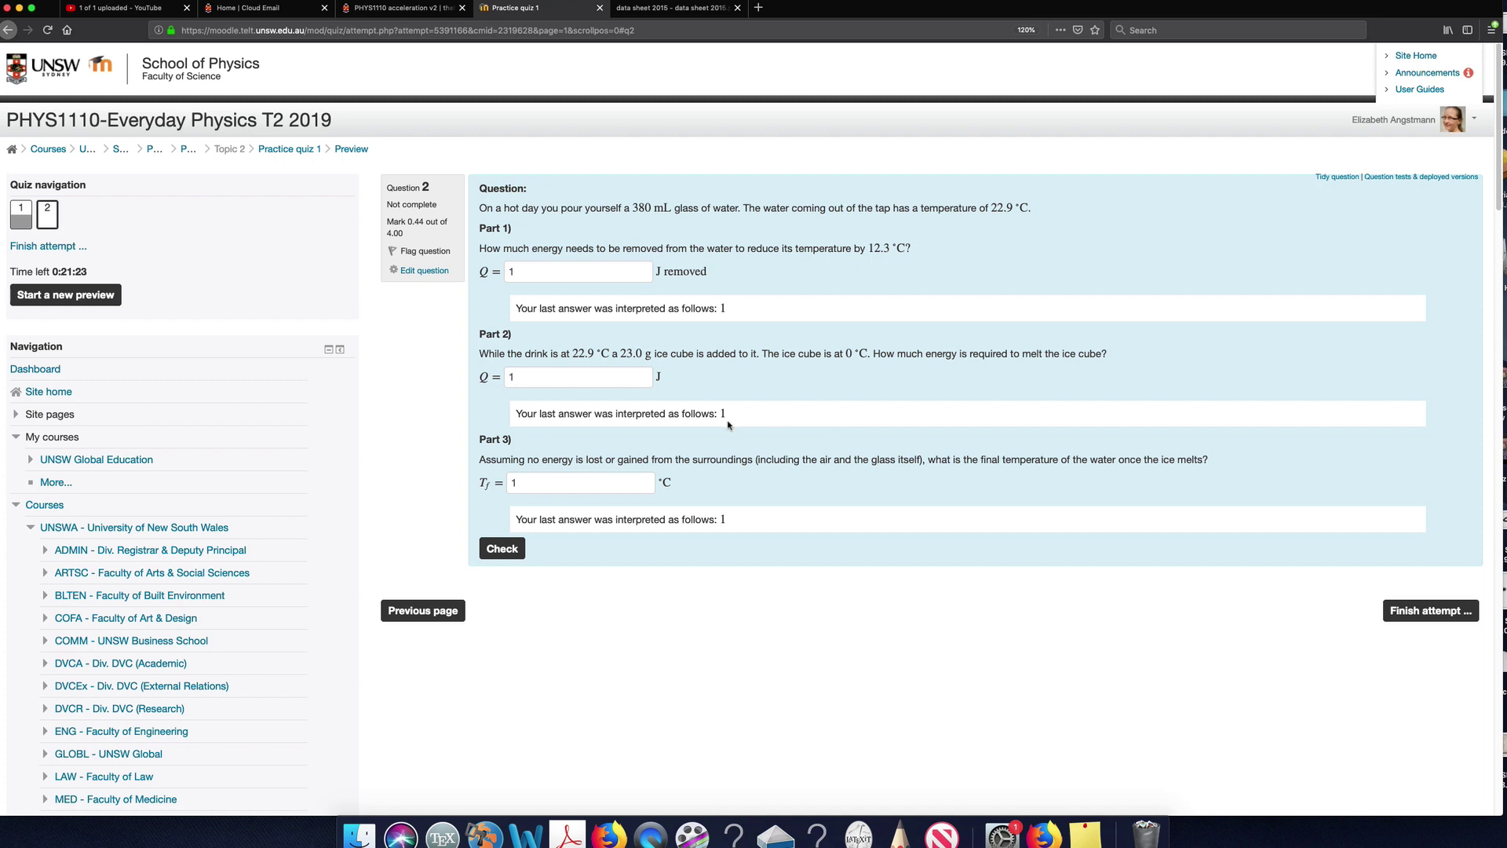
Finish the practice quiz attempt, submit all answers and confirm the submission.
{"action": "left_click", "coordinate": [1449, 613]}
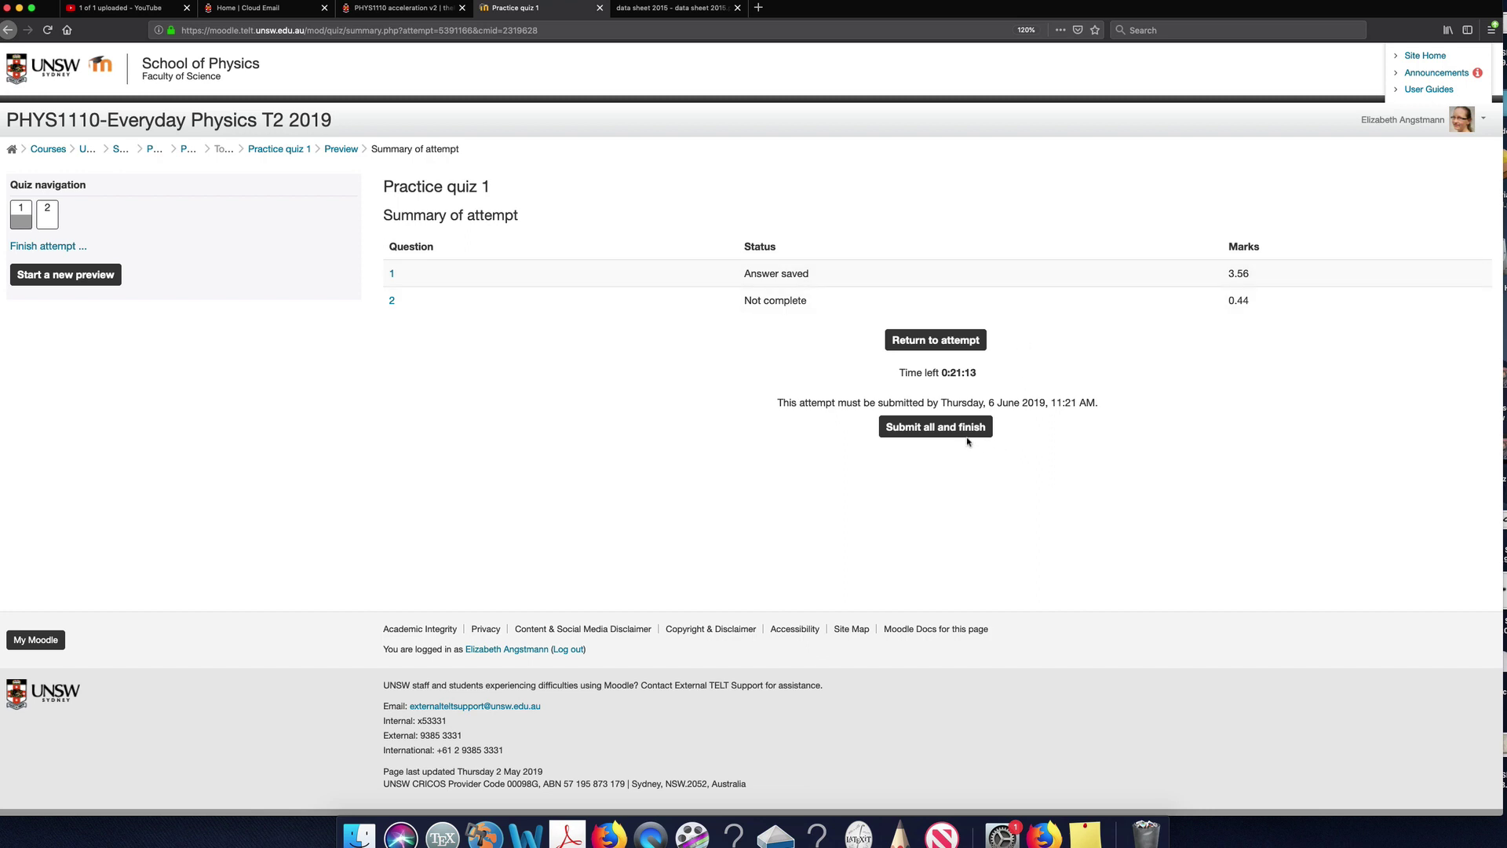
{"action": "left_click", "coordinate": [924, 428]}
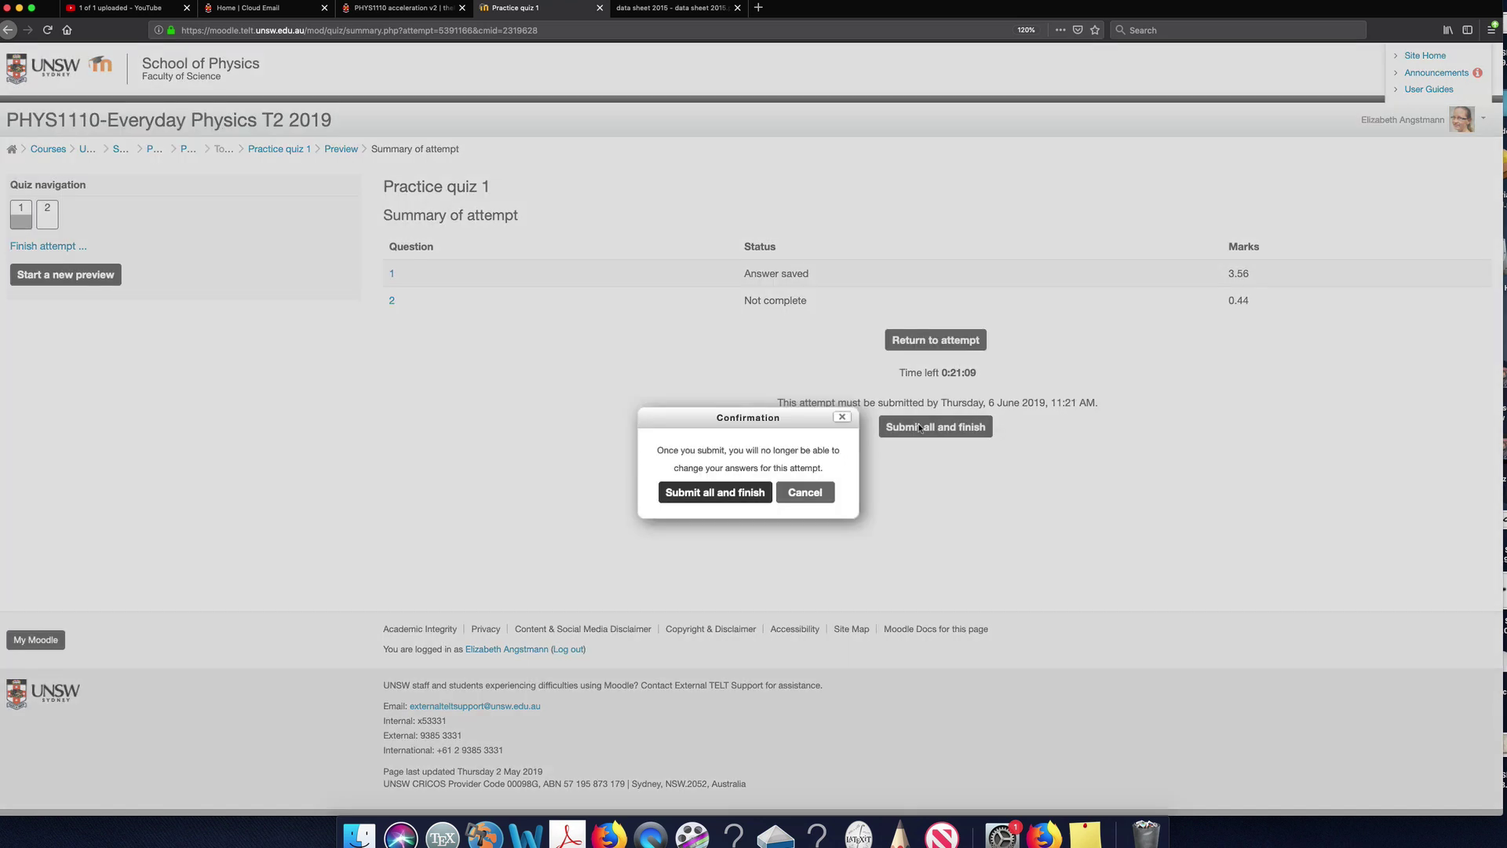
{"action": "left_click", "coordinate": [734, 495]}
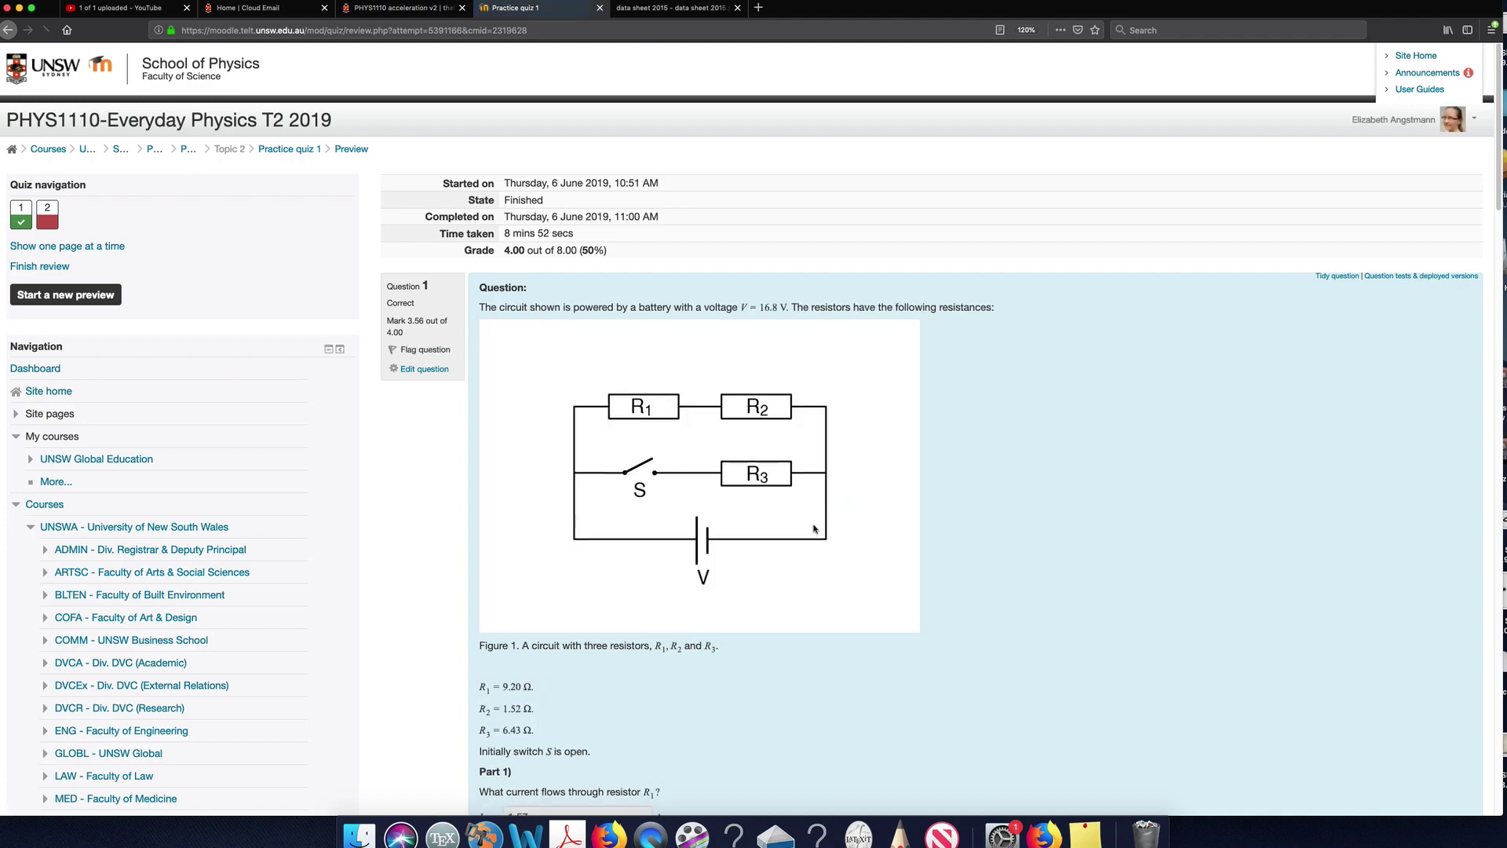
Review the marks, feedback and correct answers for both questions on the attempt review page.
{"action": "scroll", "coordinate": [824, 518], "scroll_direction": "down", "scroll_amount": 5}
{"action": "scroll", "coordinate": [813, 532], "scroll_direction": "down", "scroll_amount": 5}
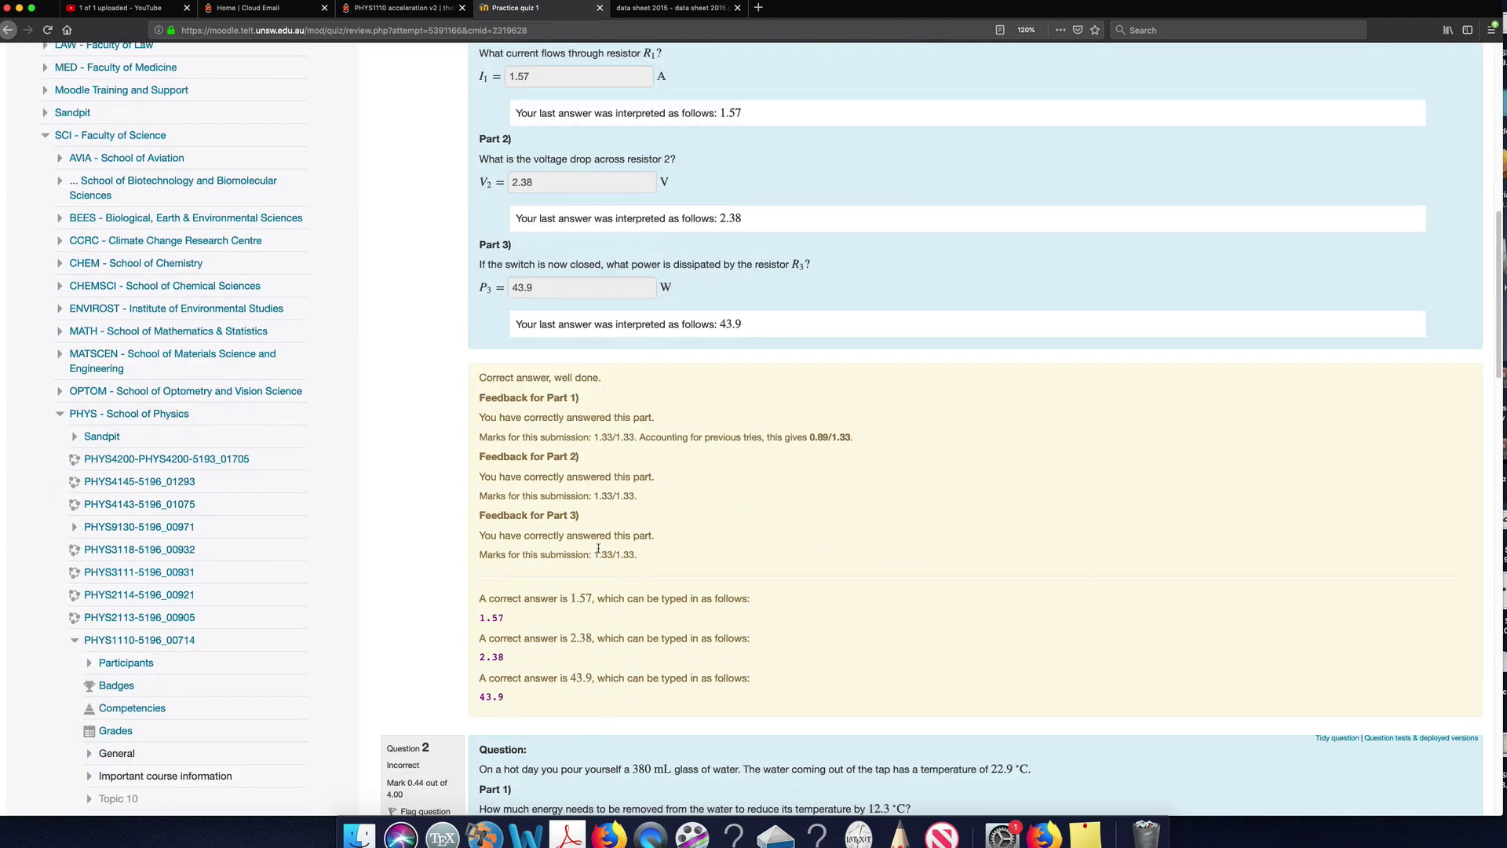
{"action": "scroll", "coordinate": [597, 550], "scroll_direction": "down", "scroll_amount": 10}
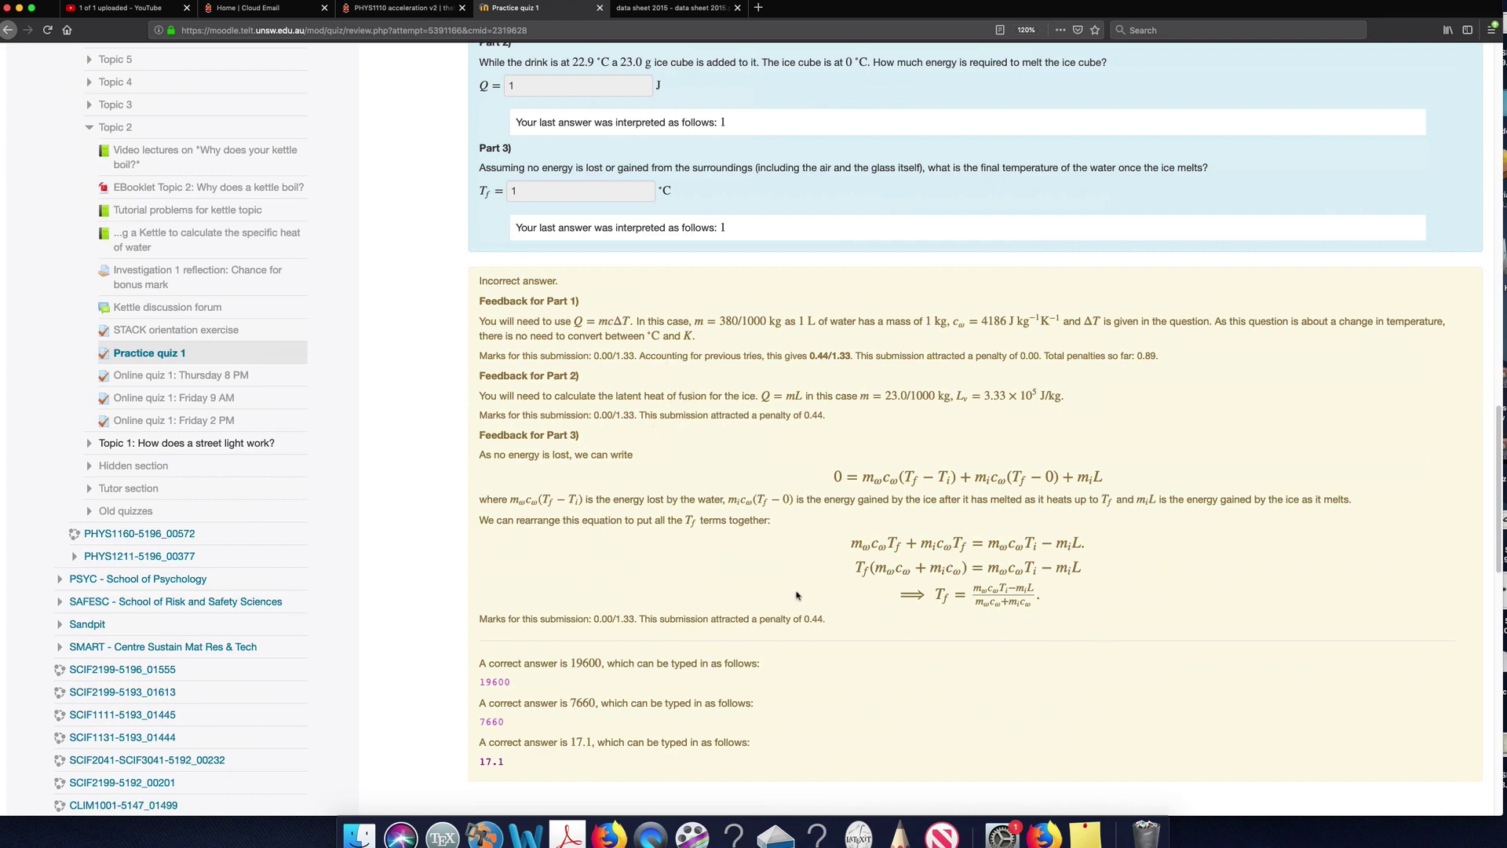
{"action": "scroll", "coordinate": [794, 600], "scroll_direction": "down", "scroll_amount": 1}
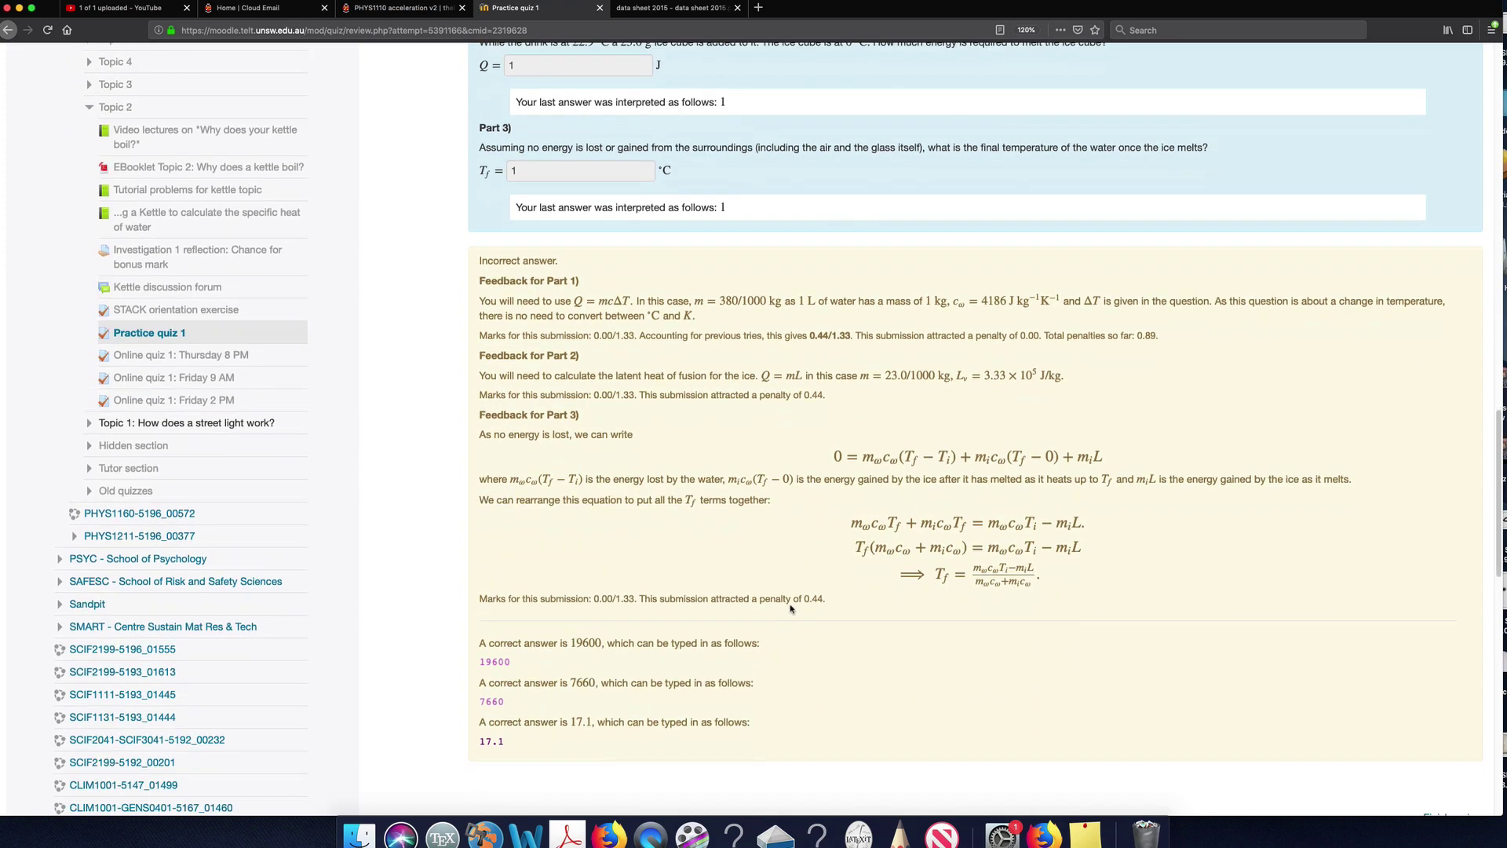
{"action": "scroll", "coordinate": [791, 608], "scroll_direction": "down", "scroll_amount": 3}
{"action": "scroll", "coordinate": [790, 607], "scroll_direction": "up", "scroll_amount": 15}
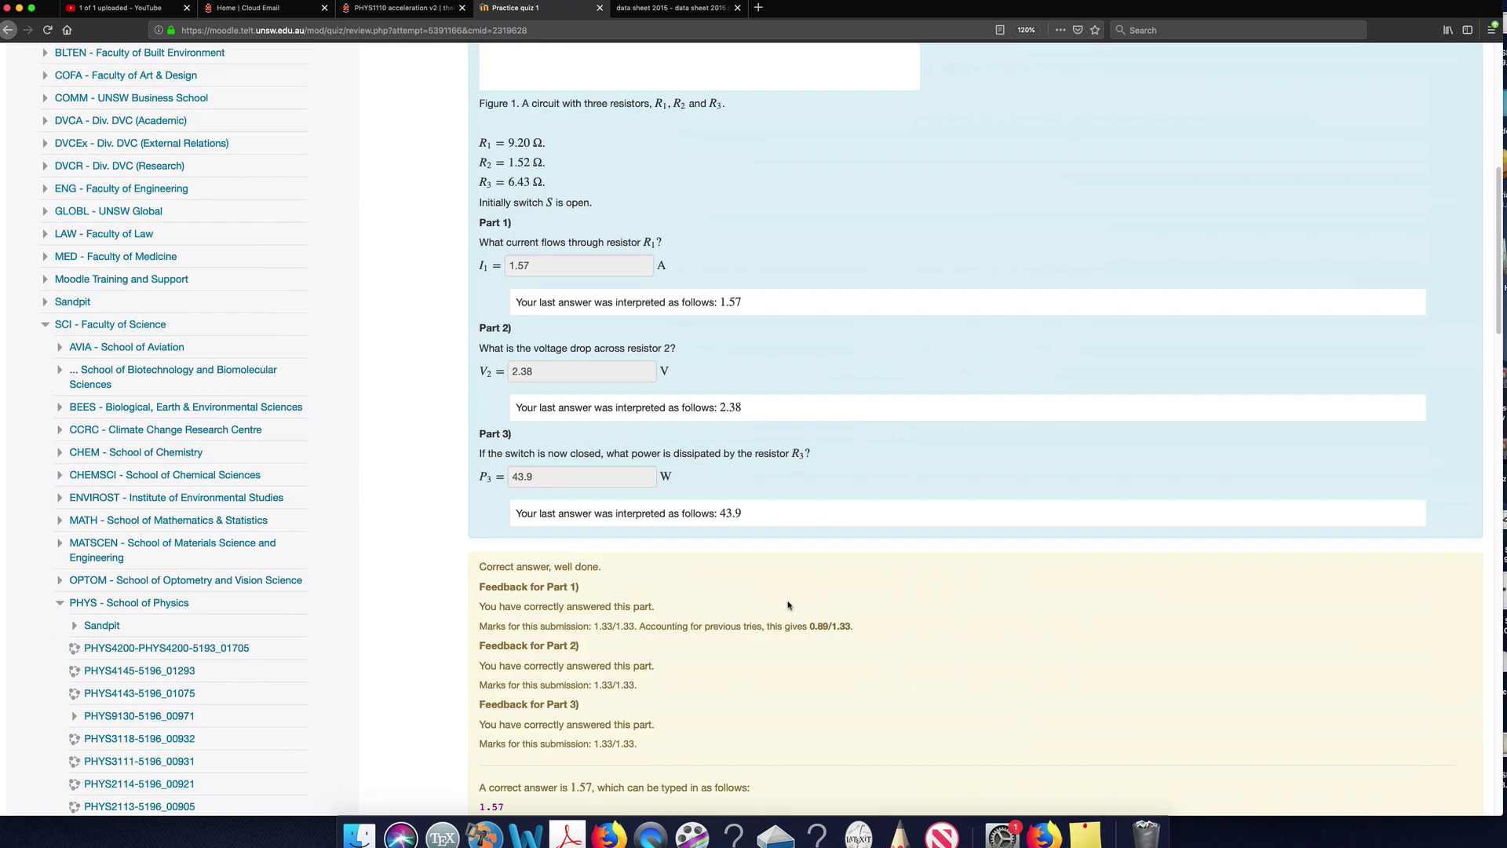
{"action": "scroll", "coordinate": [788, 604], "scroll_direction": "up", "scroll_amount": 10}
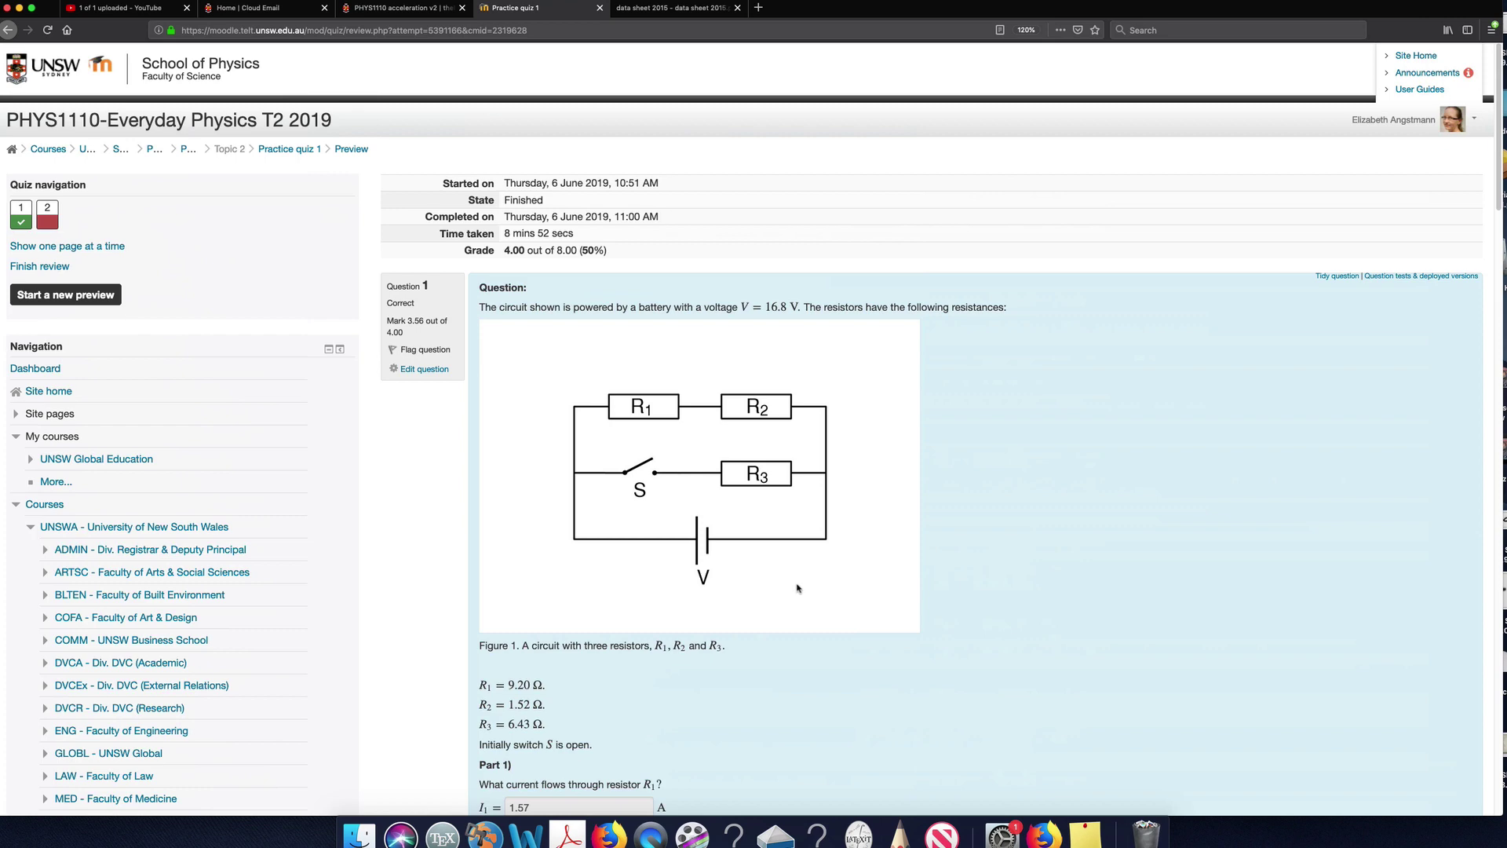